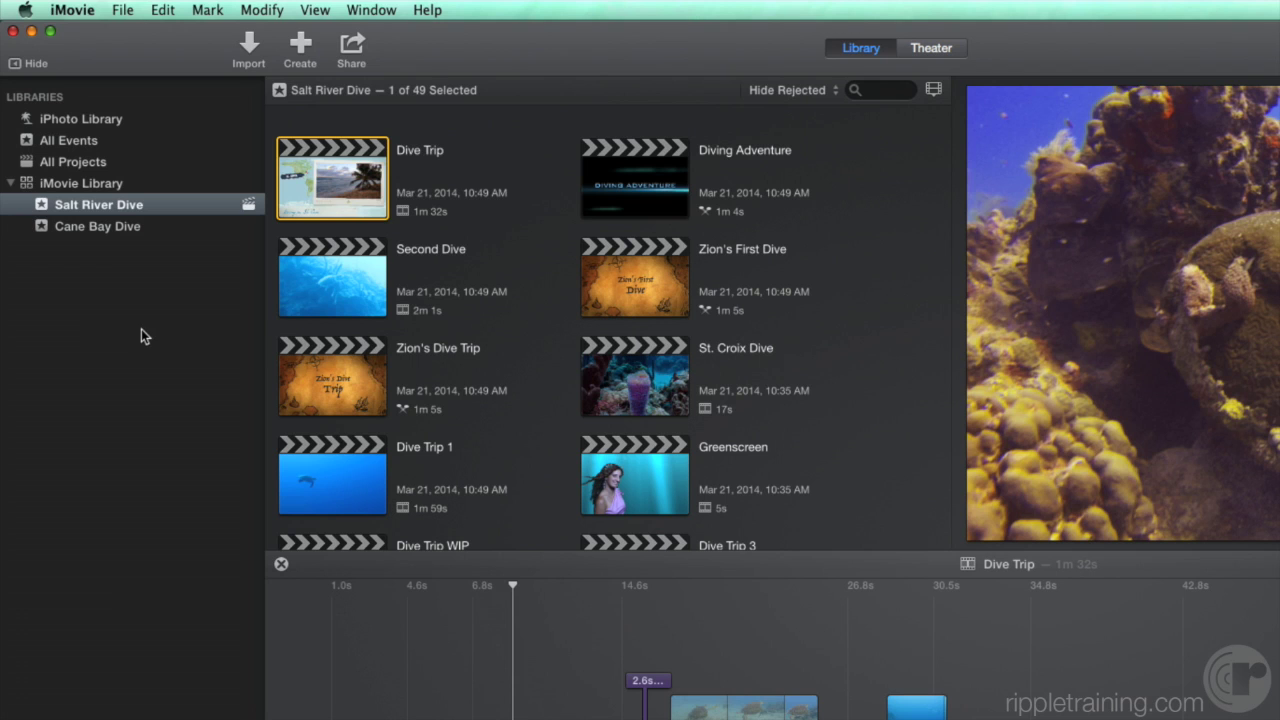
- Add a new event named 'Marine Life' to the library
{"action": "left_click", "coordinate": [122, 12]}
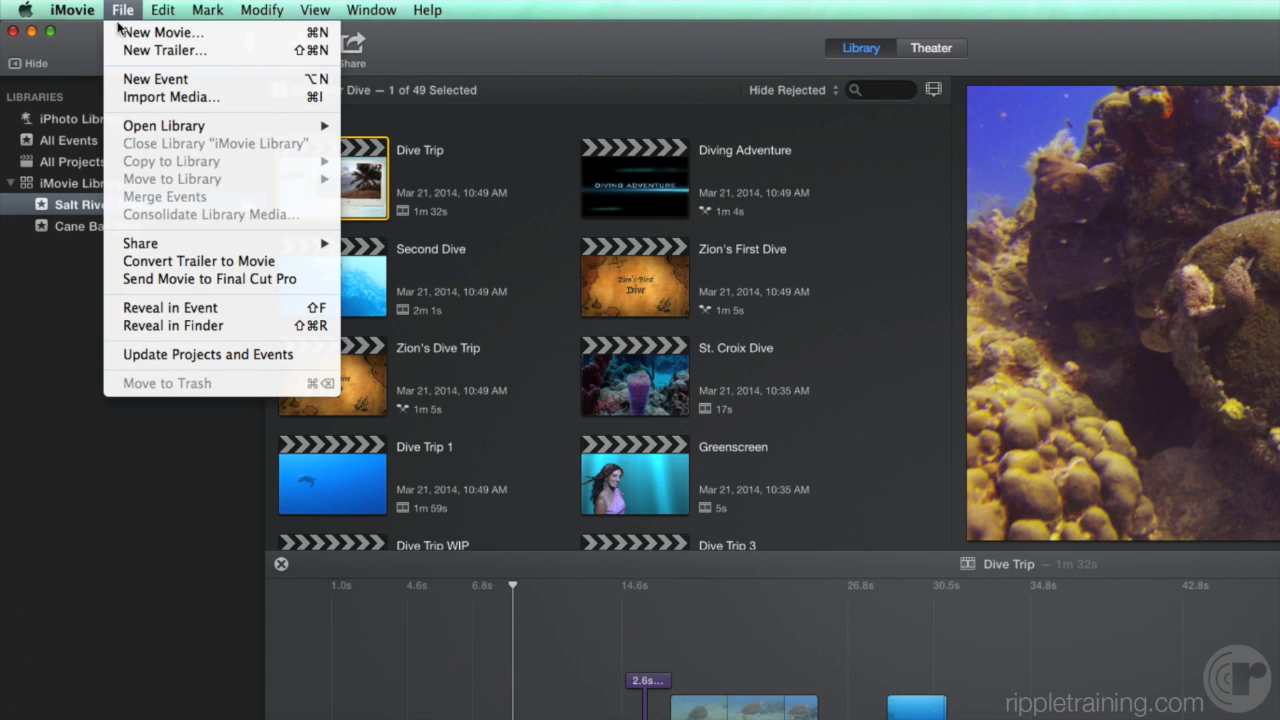
{"action": "left_click", "coordinate": [117, 78]}
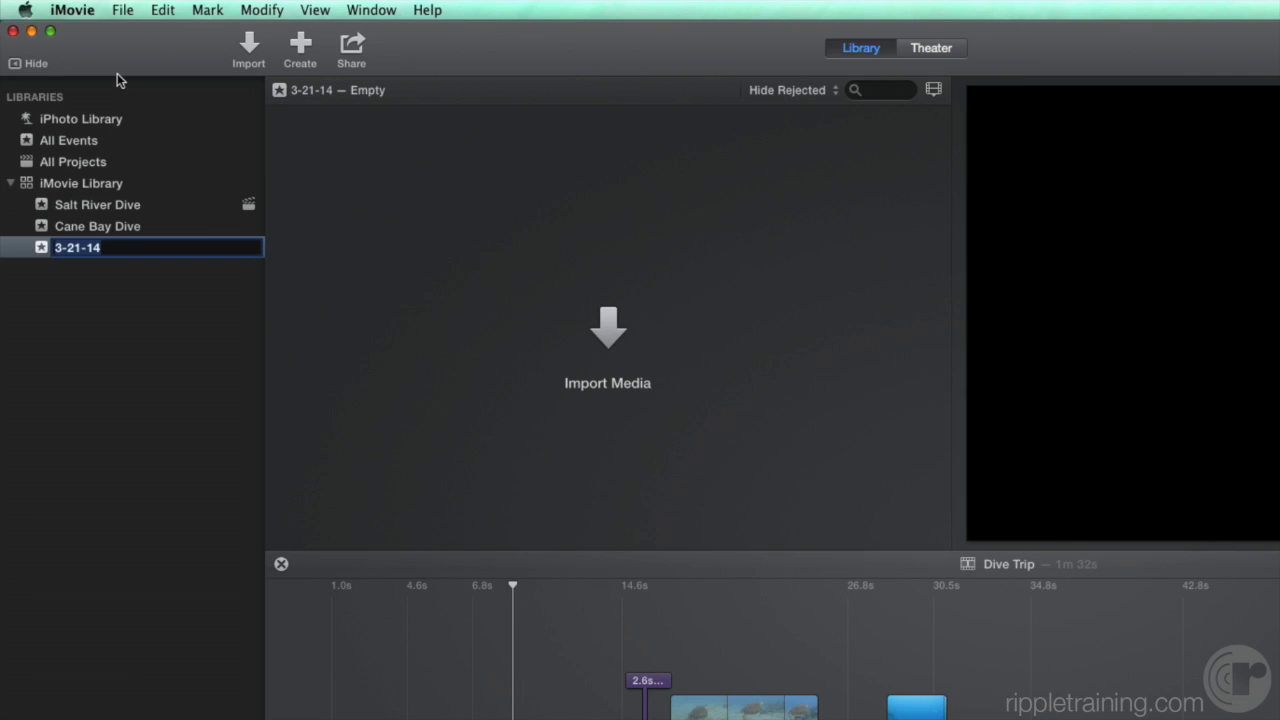
{"action": "type", "text": "Marine Life"}
{"action": "key", "text": "Return"}
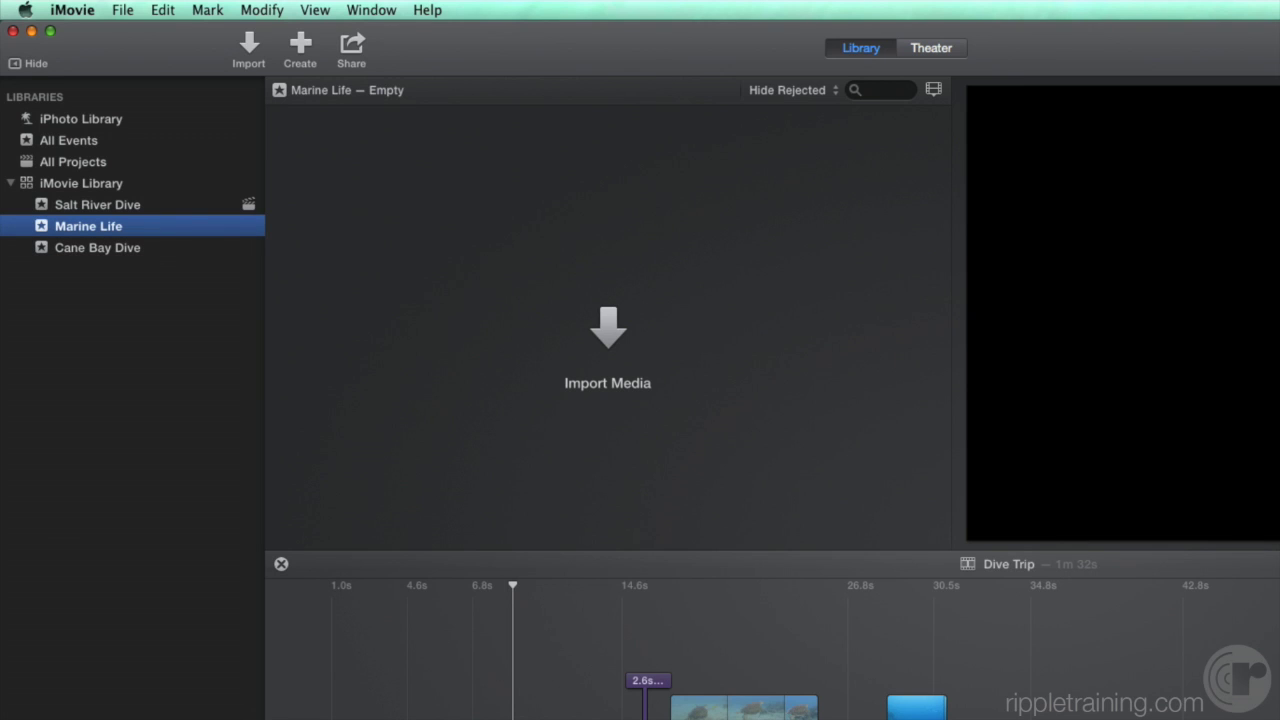
- Rename the Salt River Dive event to 'Wall Dive'
{"action": "left_click", "coordinate": [80, 208]}
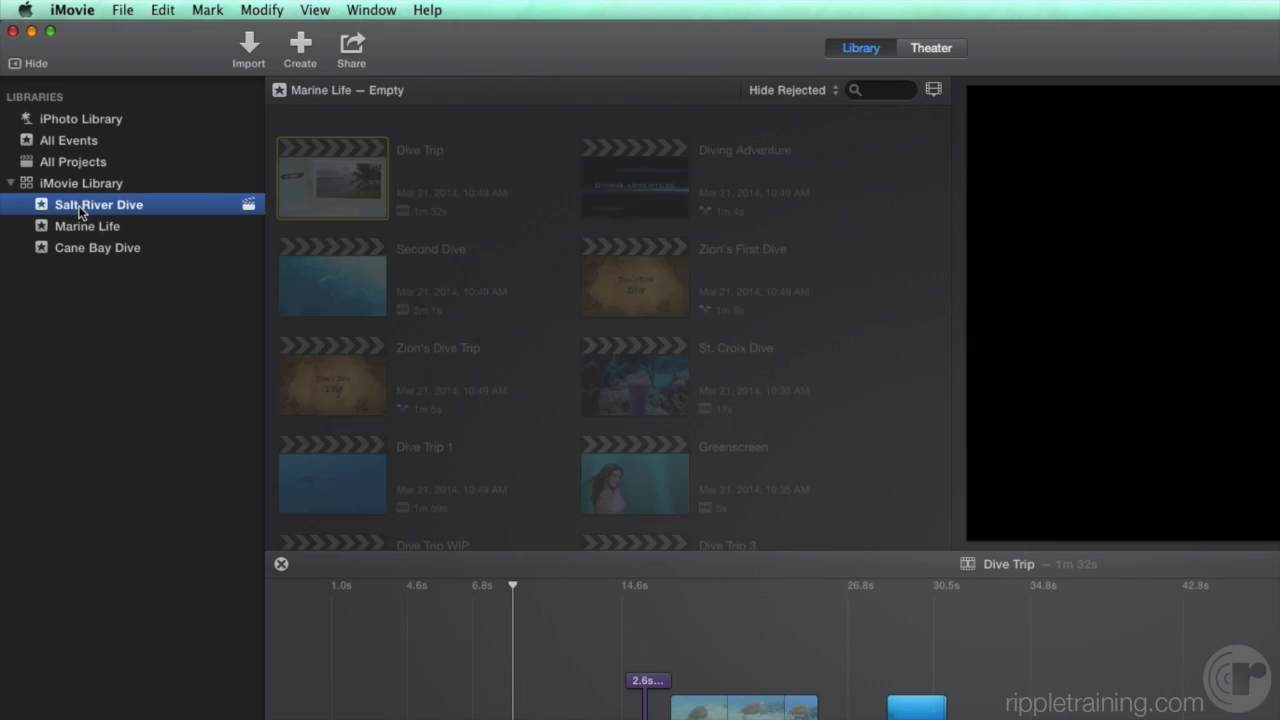
{"action": "left_click", "coordinate": [80, 207]}
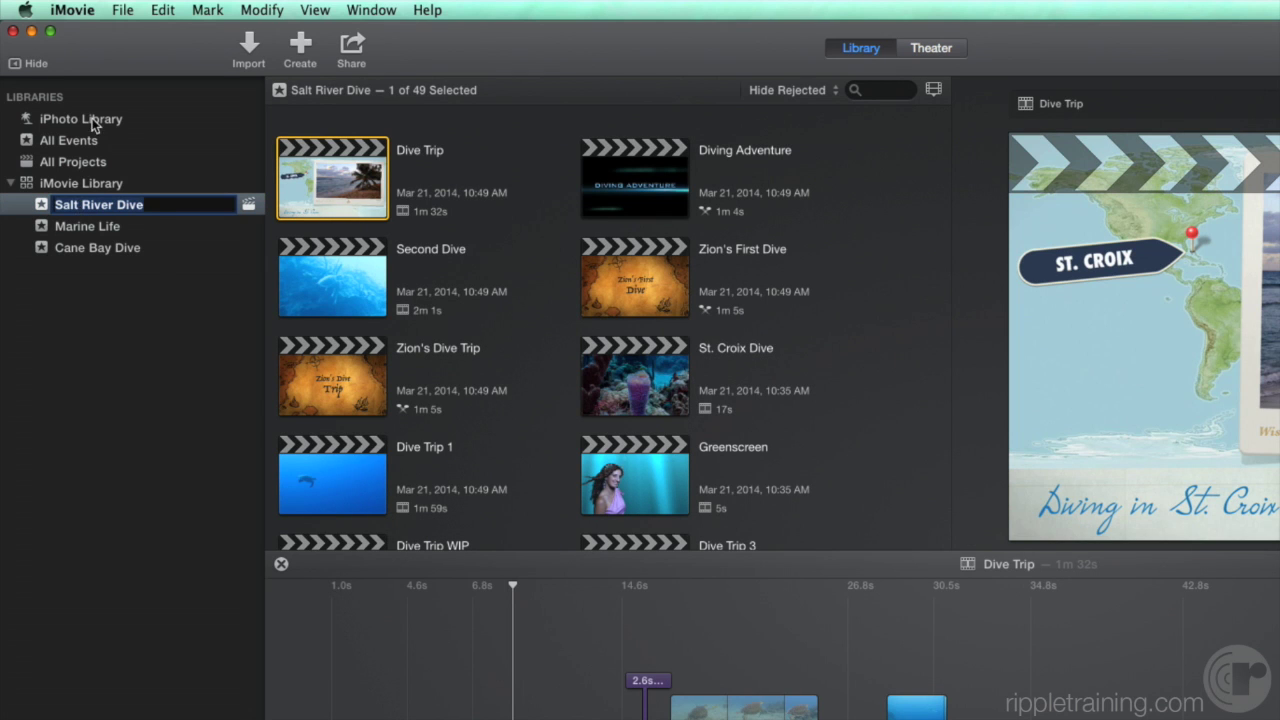
{"action": "type", "text": "Wall Dive"}
{"action": "key", "text": "Return"}
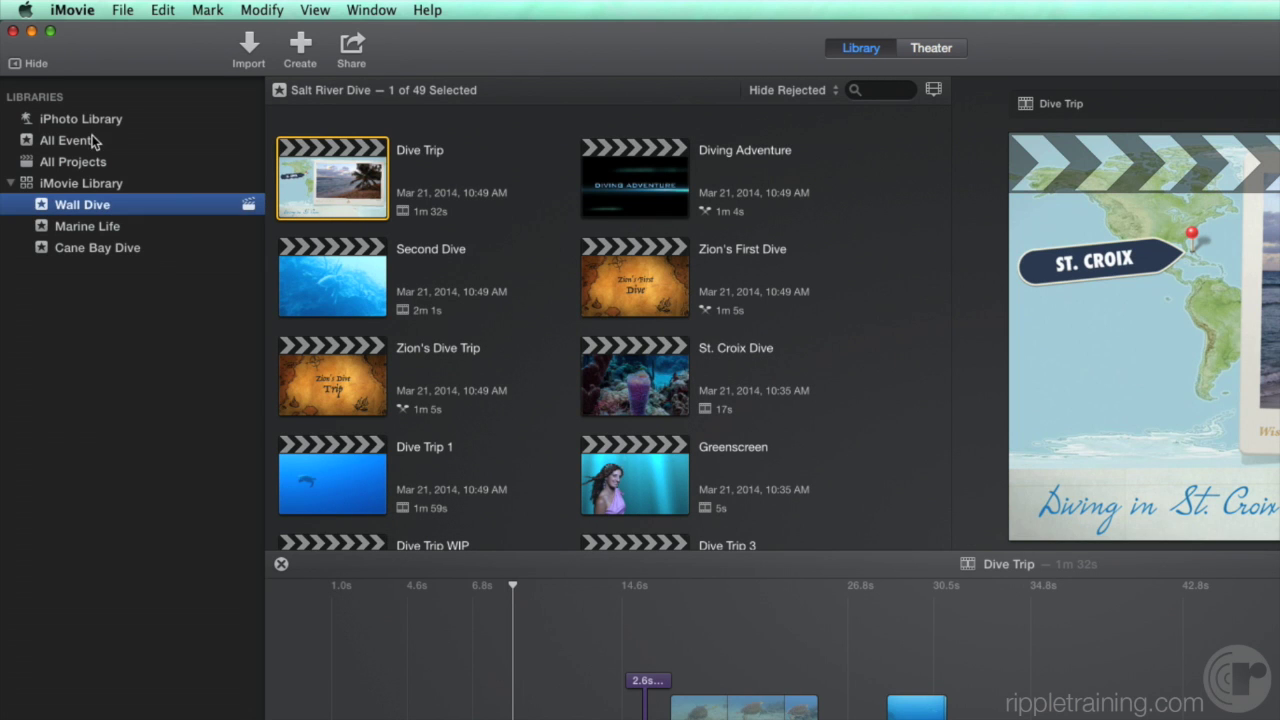
{"action": "right_click", "coordinate": [71, 284]}
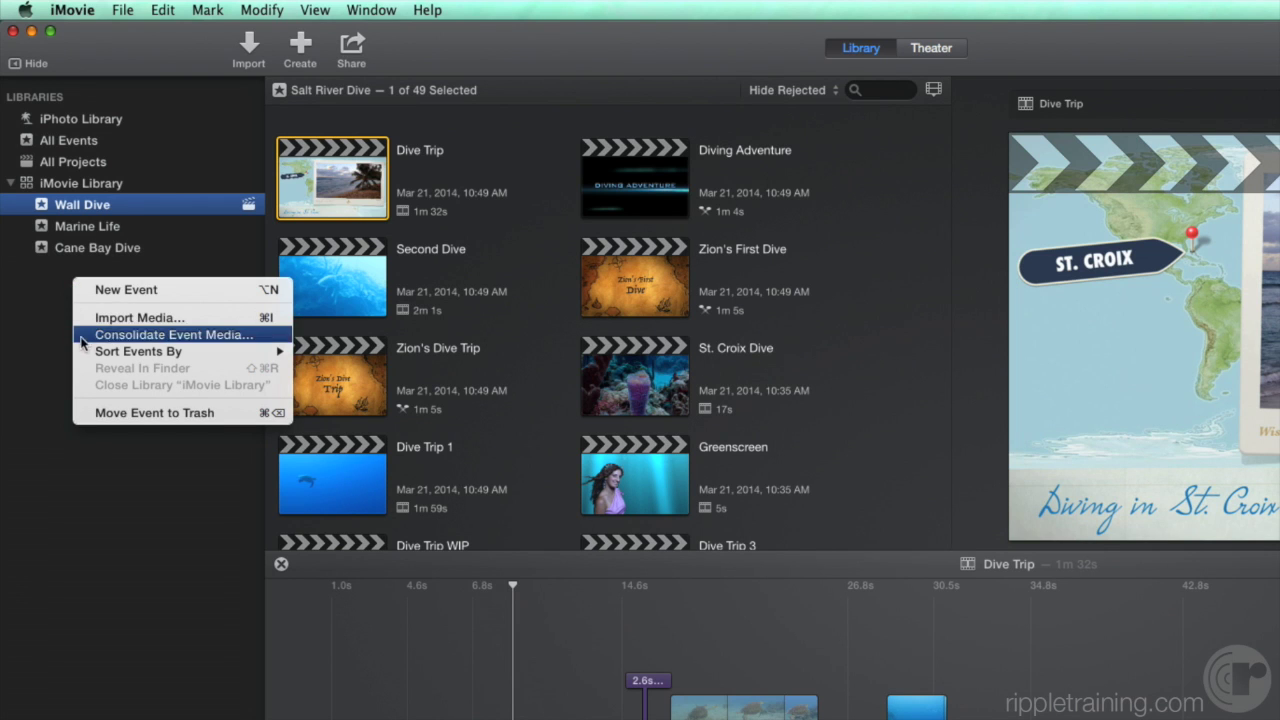
{"action": "mouse_move", "coordinate": [82, 355]}
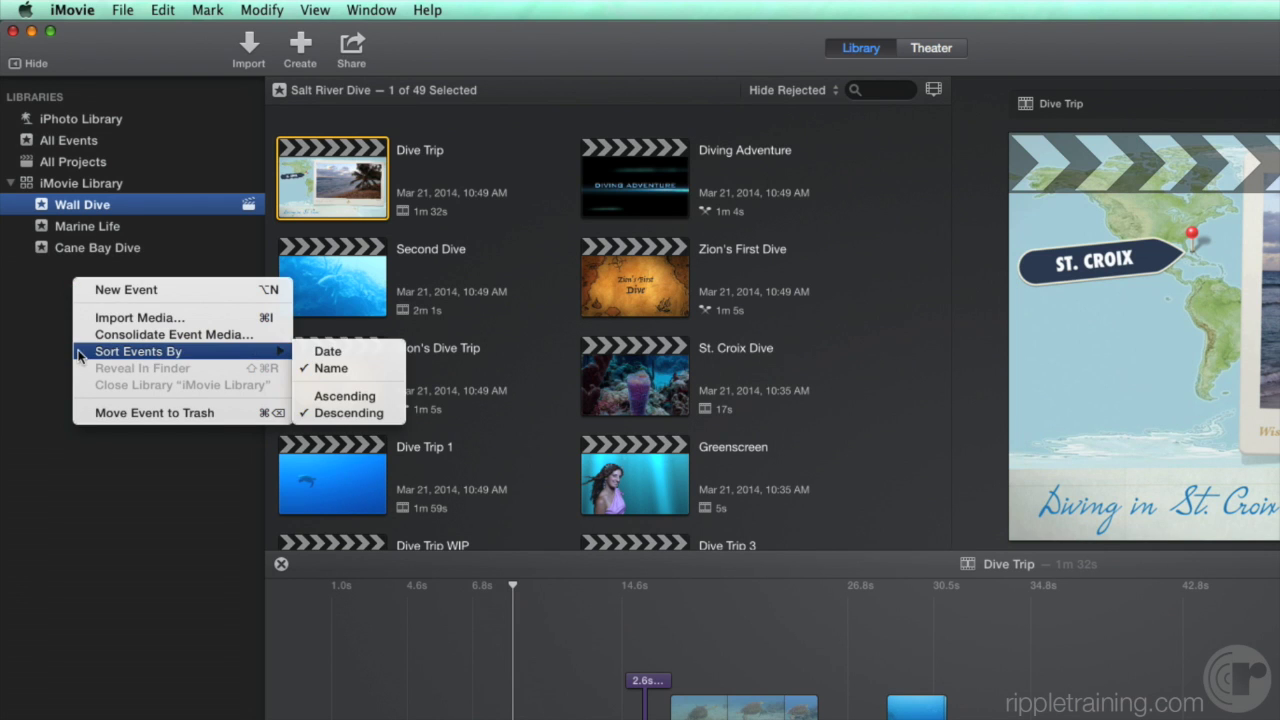
{"action": "left_click", "coordinate": [347, 356]}
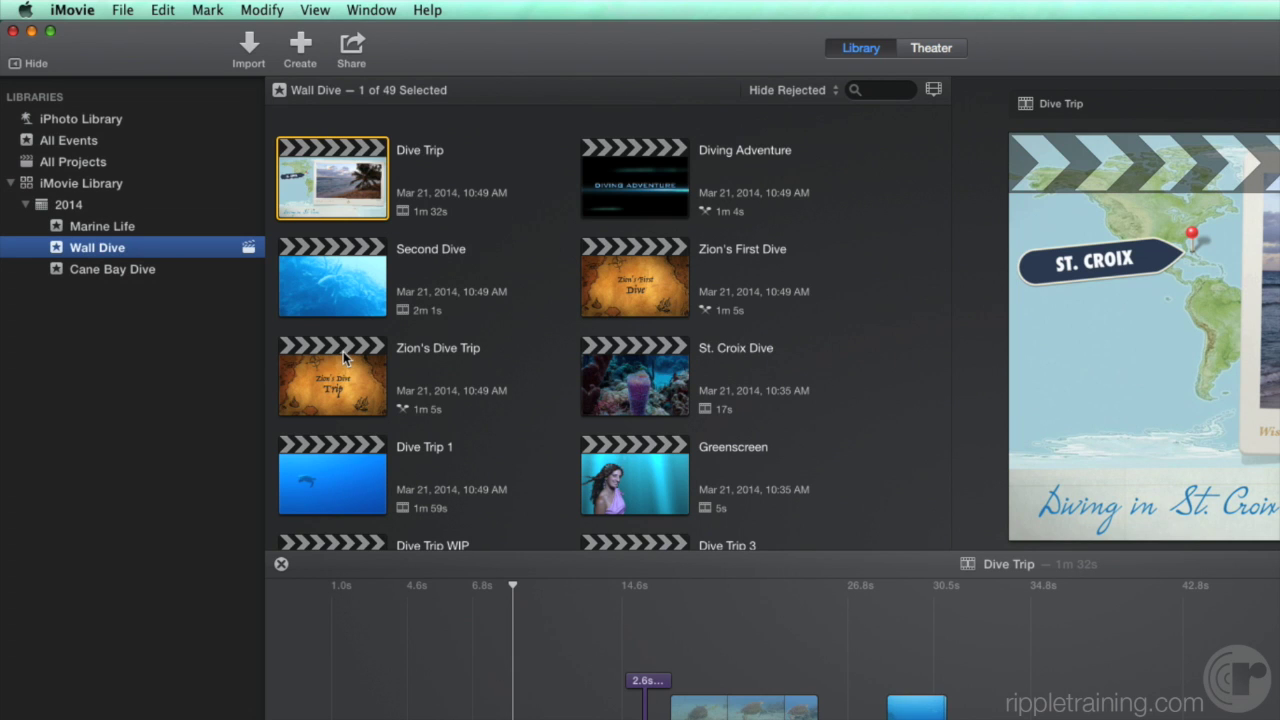
{"action": "right_click", "coordinate": [88, 338]}
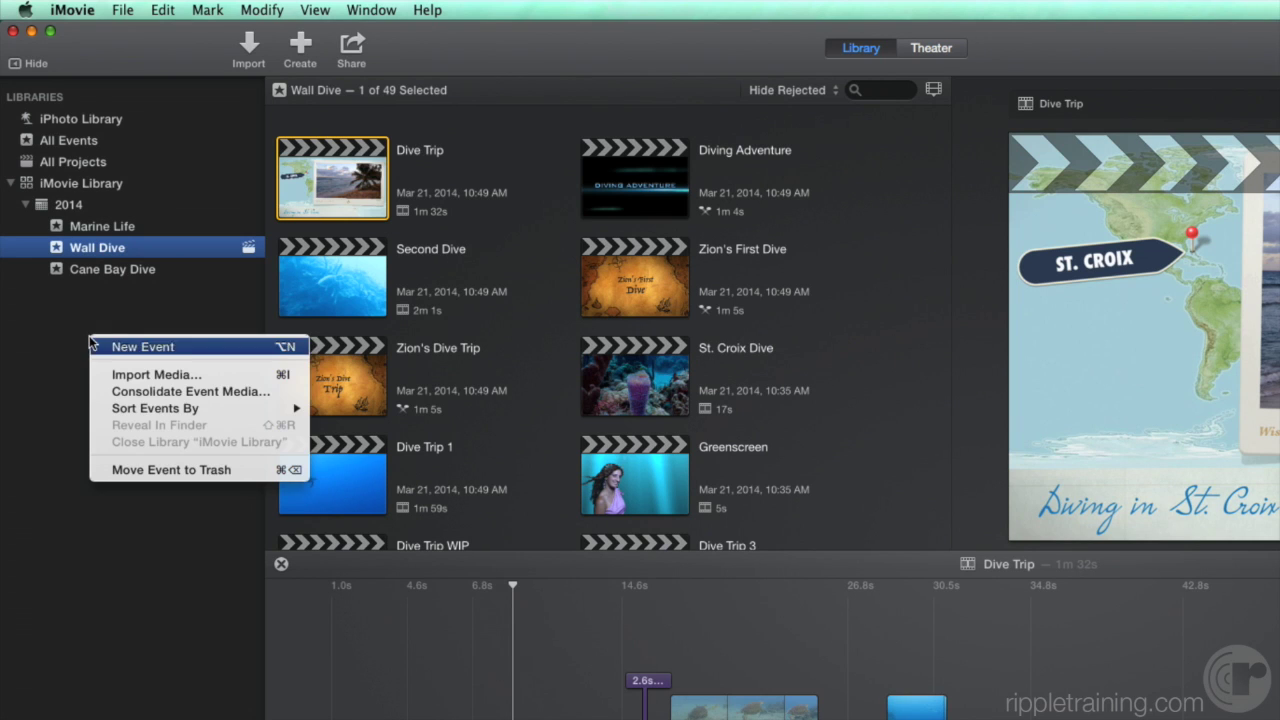
{"action": "mouse_move", "coordinate": [116, 413]}
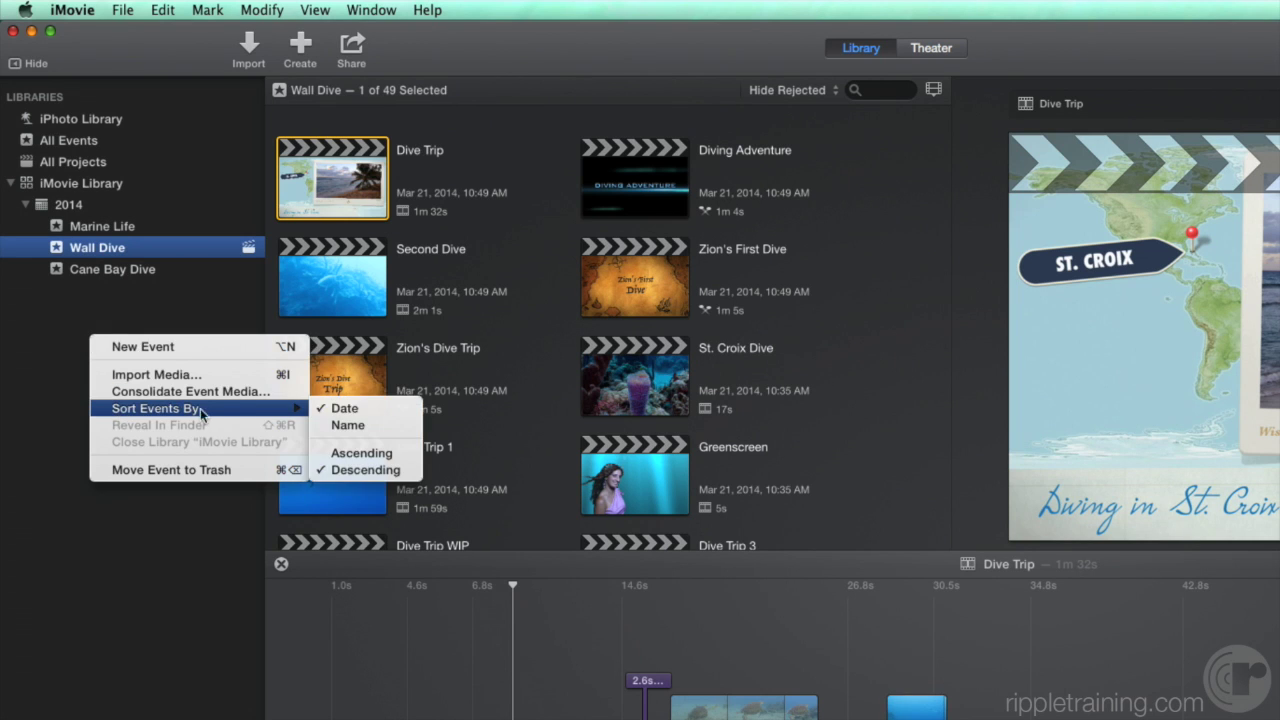
{"action": "left_click", "coordinate": [345, 425]}
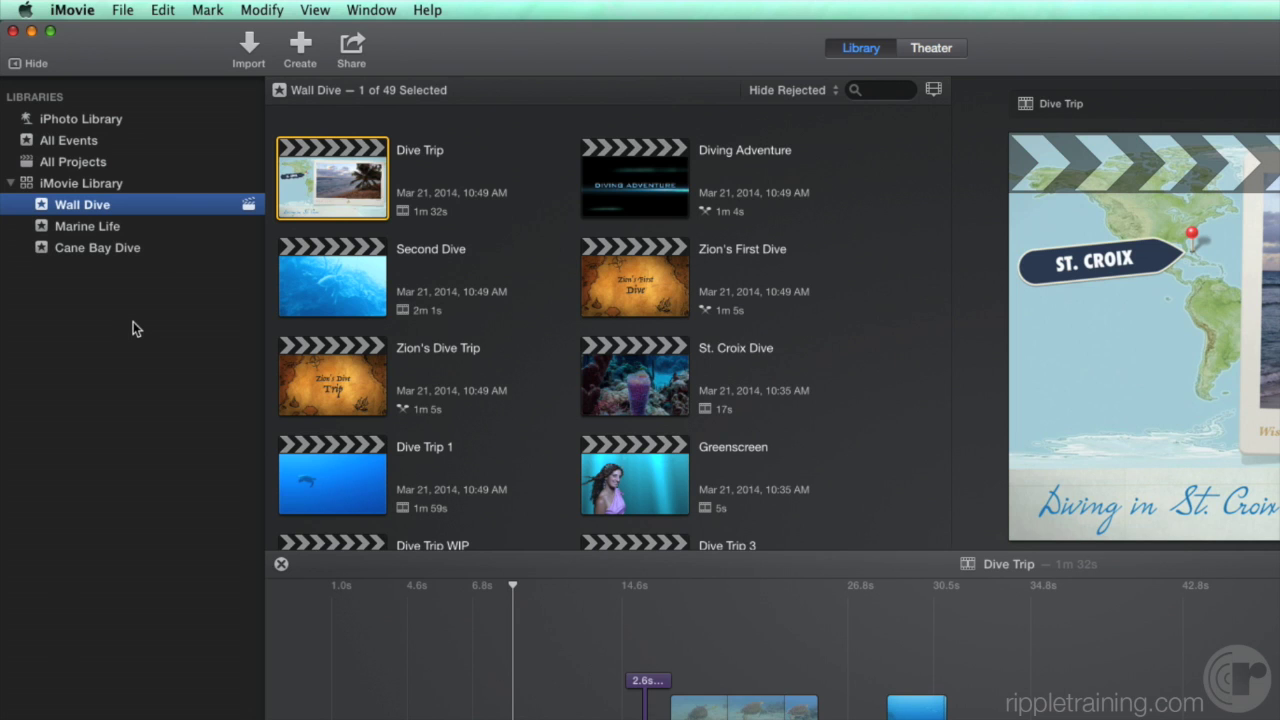
{"action": "left_click", "coordinate": [75, 228], "text": "shift"}
{"action": "left_click", "coordinate": [64, 249], "text": "shift"}
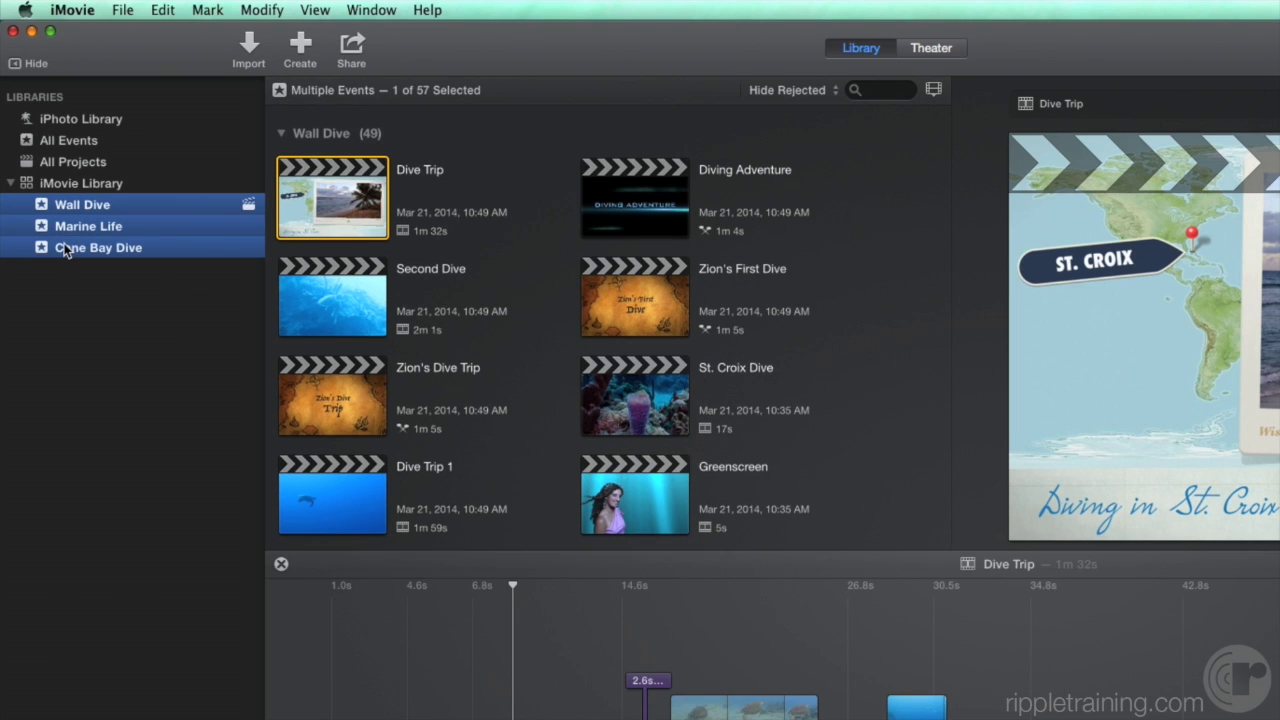
{"action": "left_click", "coordinate": [116, 10]}
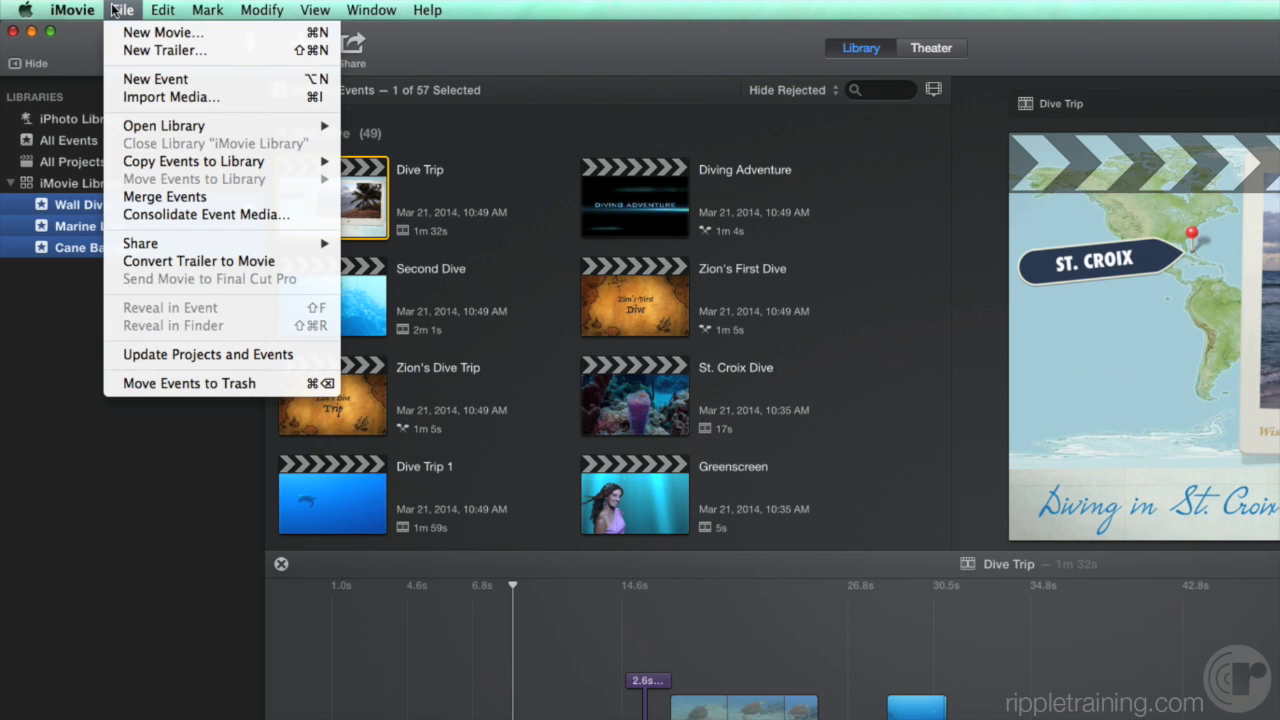
{"action": "left_click", "coordinate": [134, 197]}
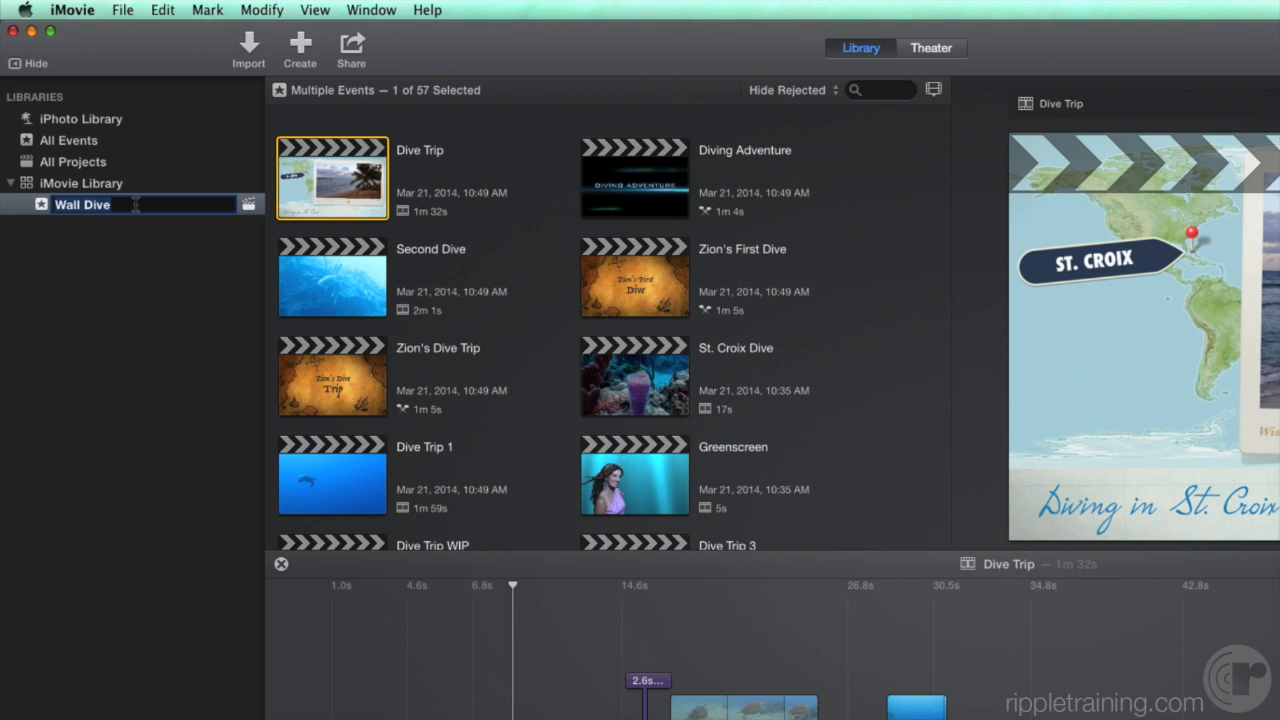
{"action": "key", "text": "Return"}
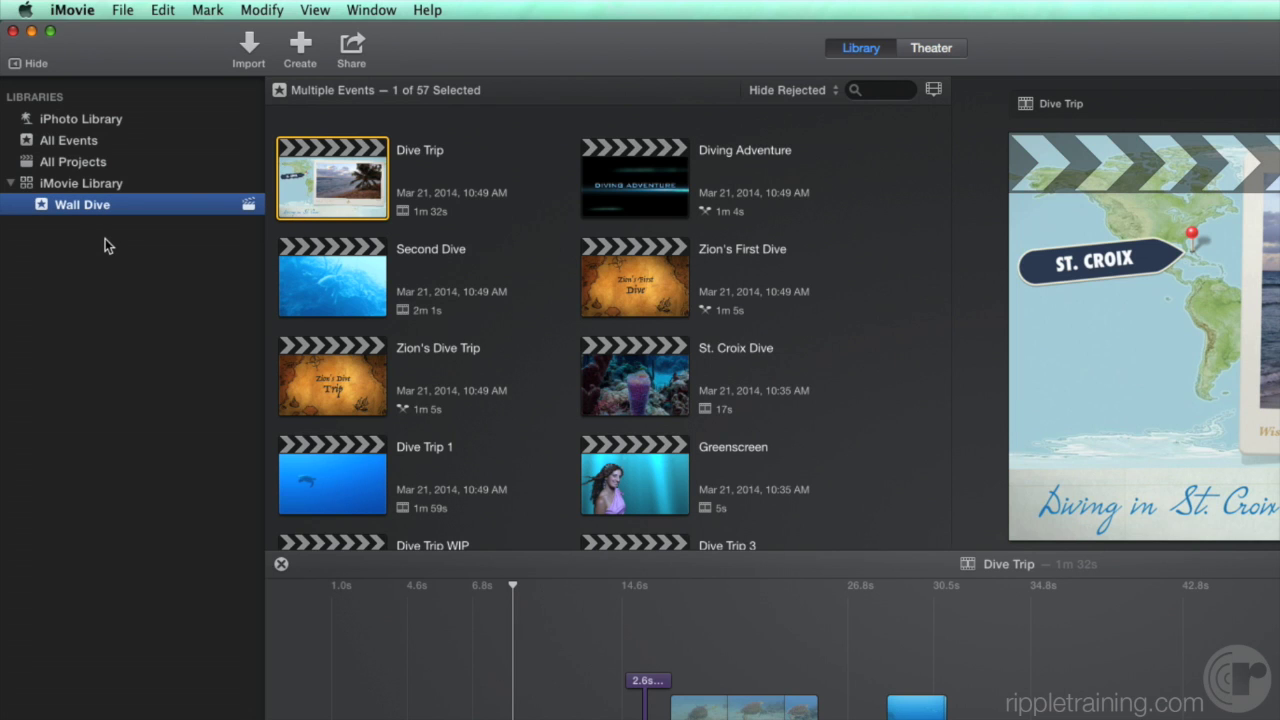
{"action": "key", "text": "super+z"}
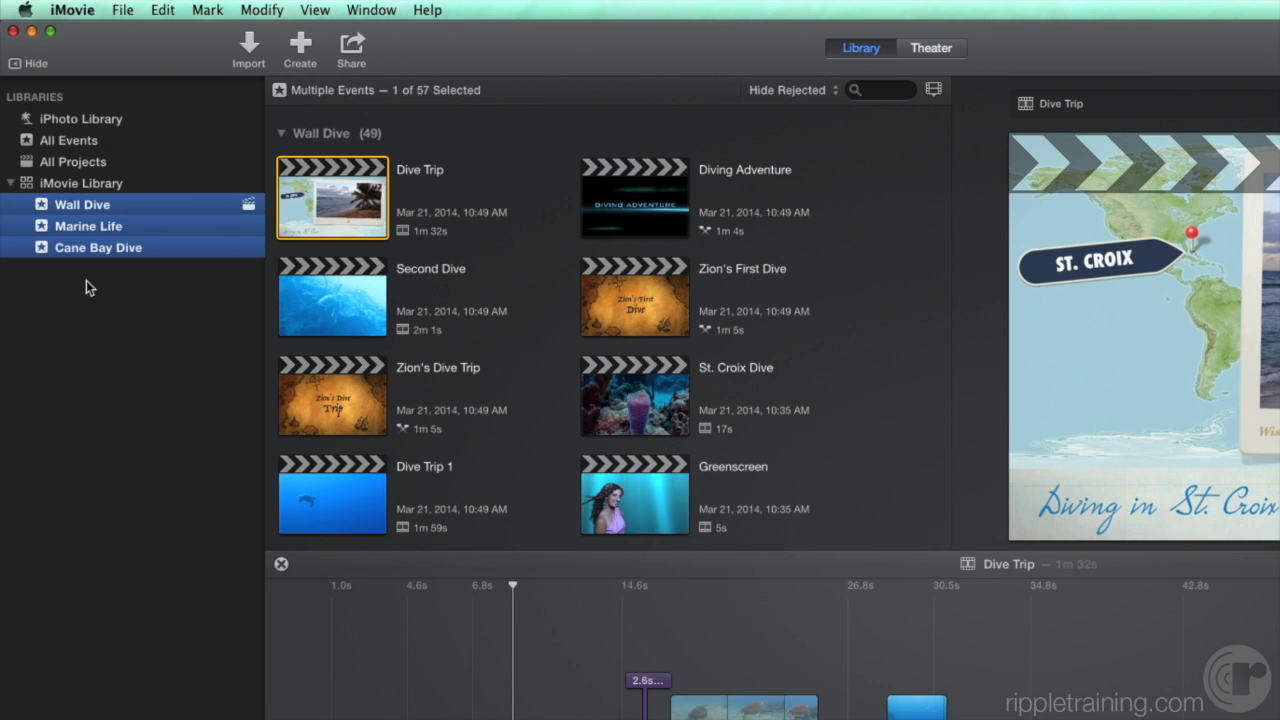
- In Wall Dive, select the sea turtle, coral and scuba diver clips together
{"action": "left_click", "coordinate": [100, 205]}
{"action": "scroll", "coordinate": [320, 263], "scroll_direction": "down", "scroll_amount": 10}
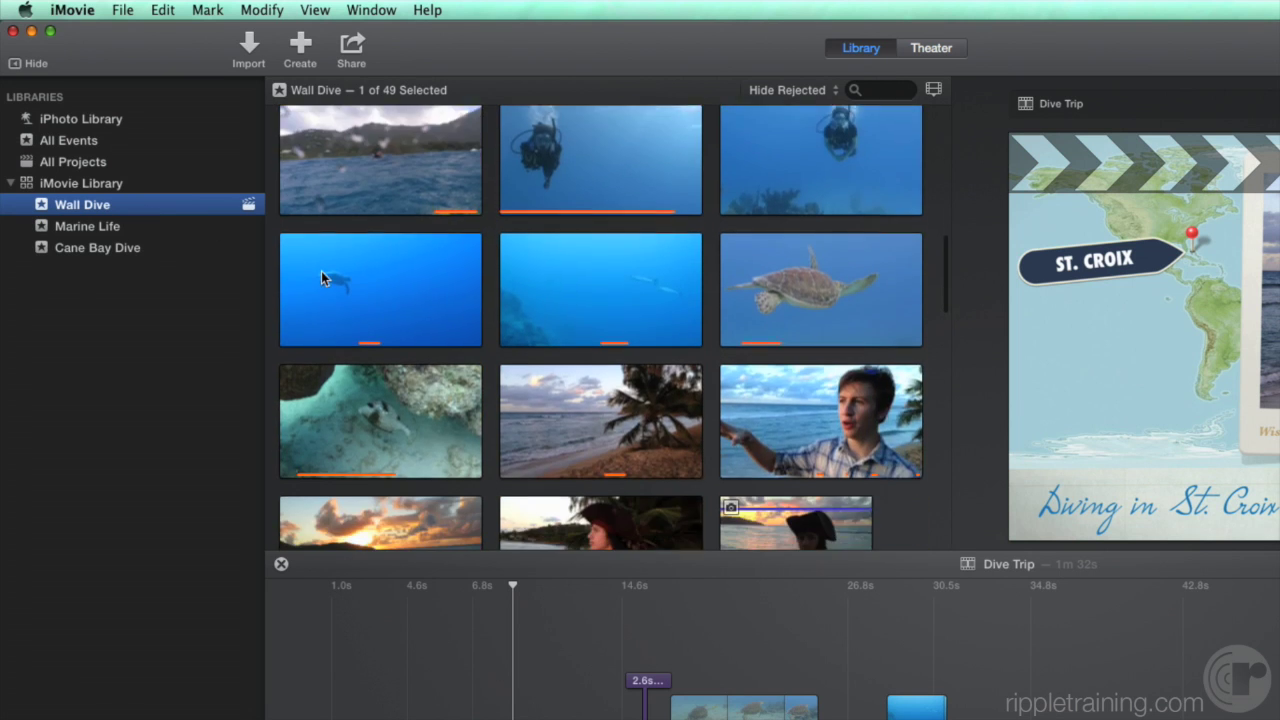
{"action": "left_click", "coordinate": [824, 279]}
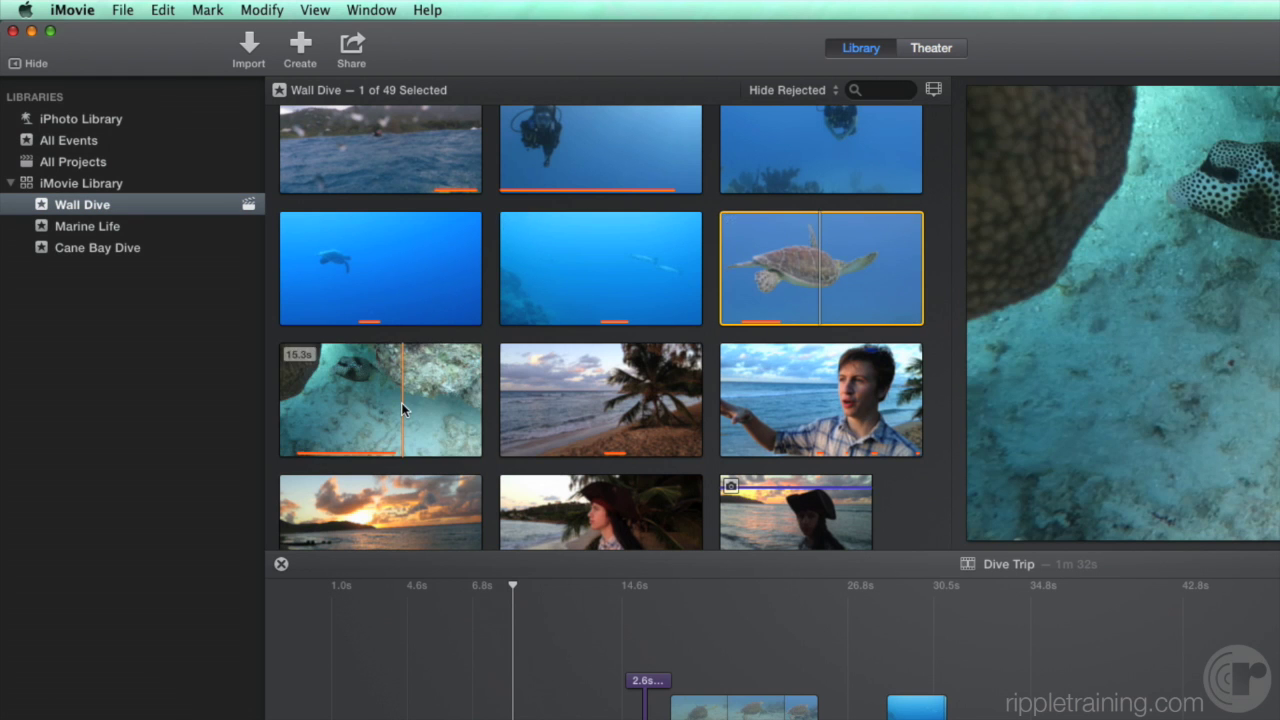
{"action": "left_click", "coordinate": [401, 402], "text": "super"}
{"action": "scroll", "coordinate": [401, 402], "scroll_direction": "down", "scroll_amount": 2}
{"action": "scroll", "coordinate": [401, 402], "scroll_direction": "down", "scroll_amount": 1}
{"action": "left_click", "coordinate": [650, 455], "text": "super"}
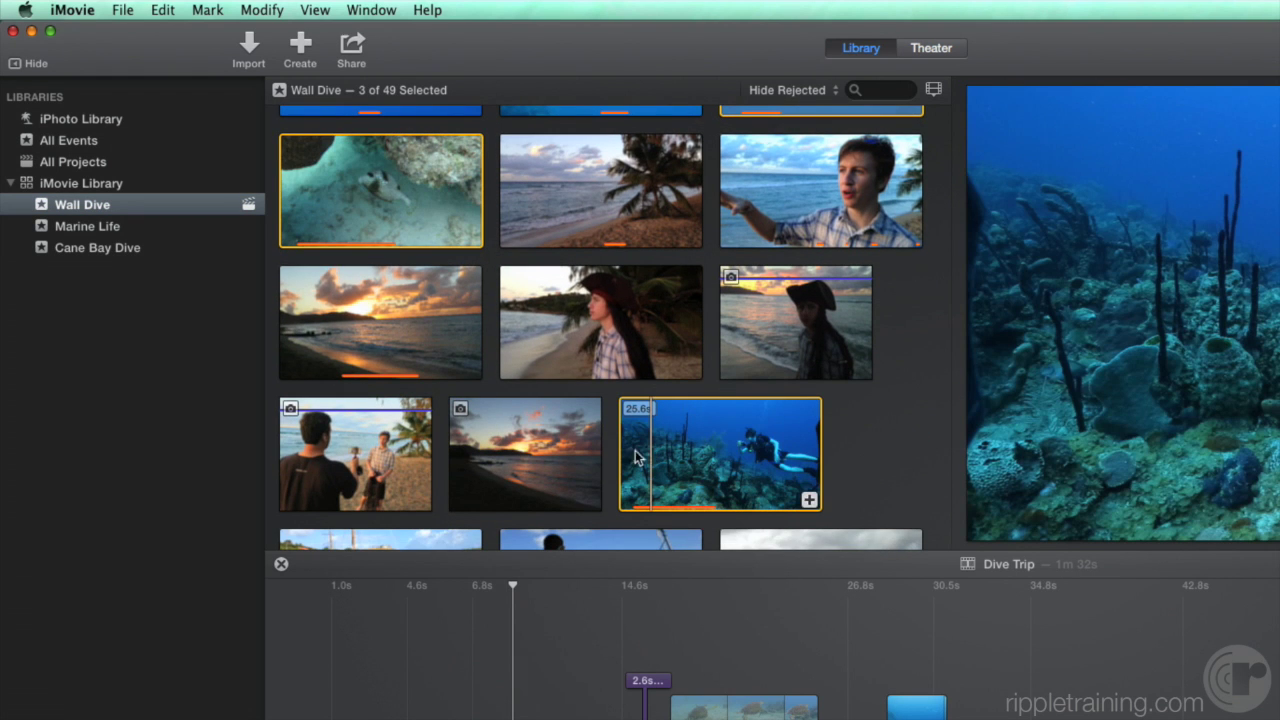
- Move the three selected clips into Marine Life and view that event's contents
{"action": "left_click_drag", "start_coordinate": [650, 457], "coordinate": [108, 228]}
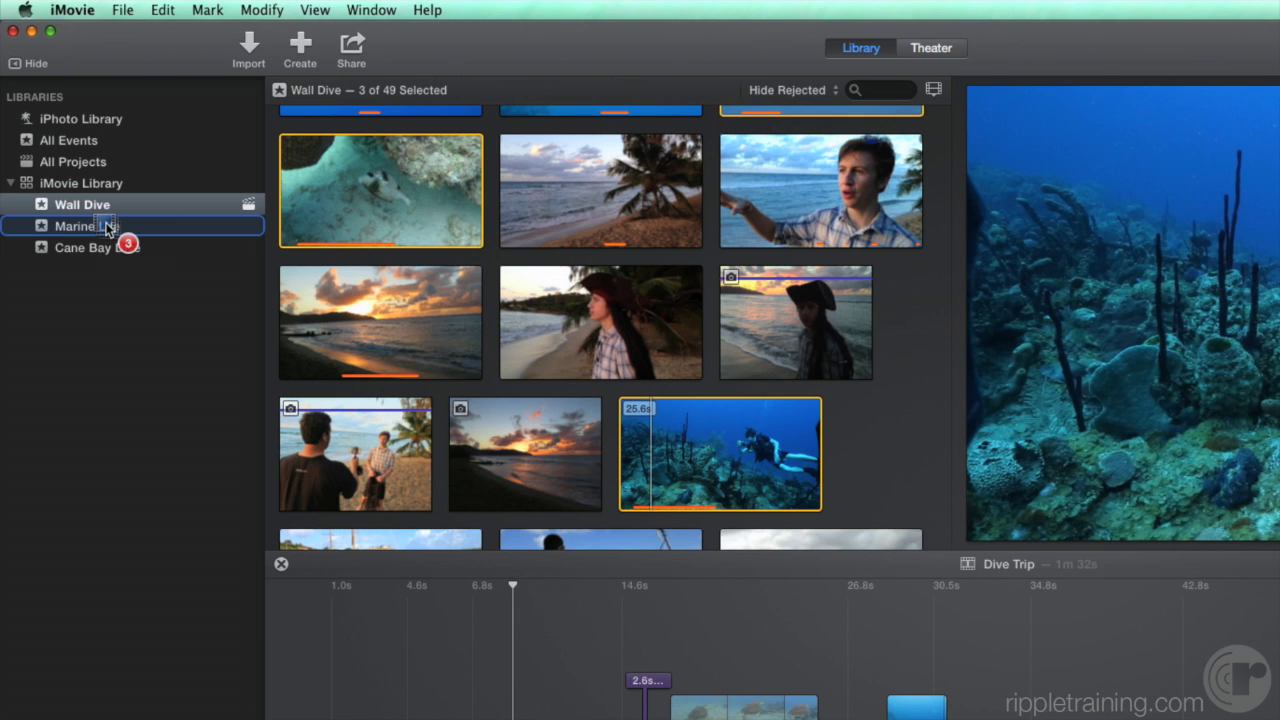
{"action": "key", "text": "alt"}
{"action": "left_click_drag", "start_coordinate": [108, 228], "coordinate": [107, 227]}
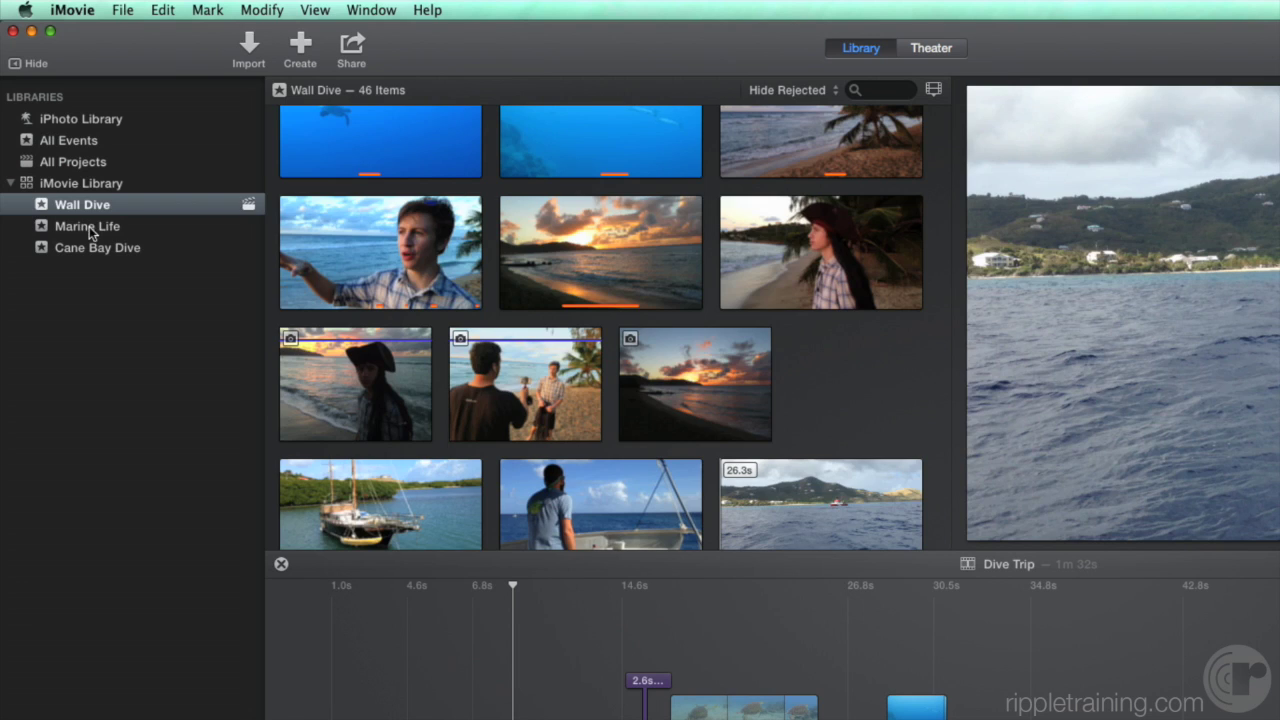
{"action": "left_click", "coordinate": [83, 230]}
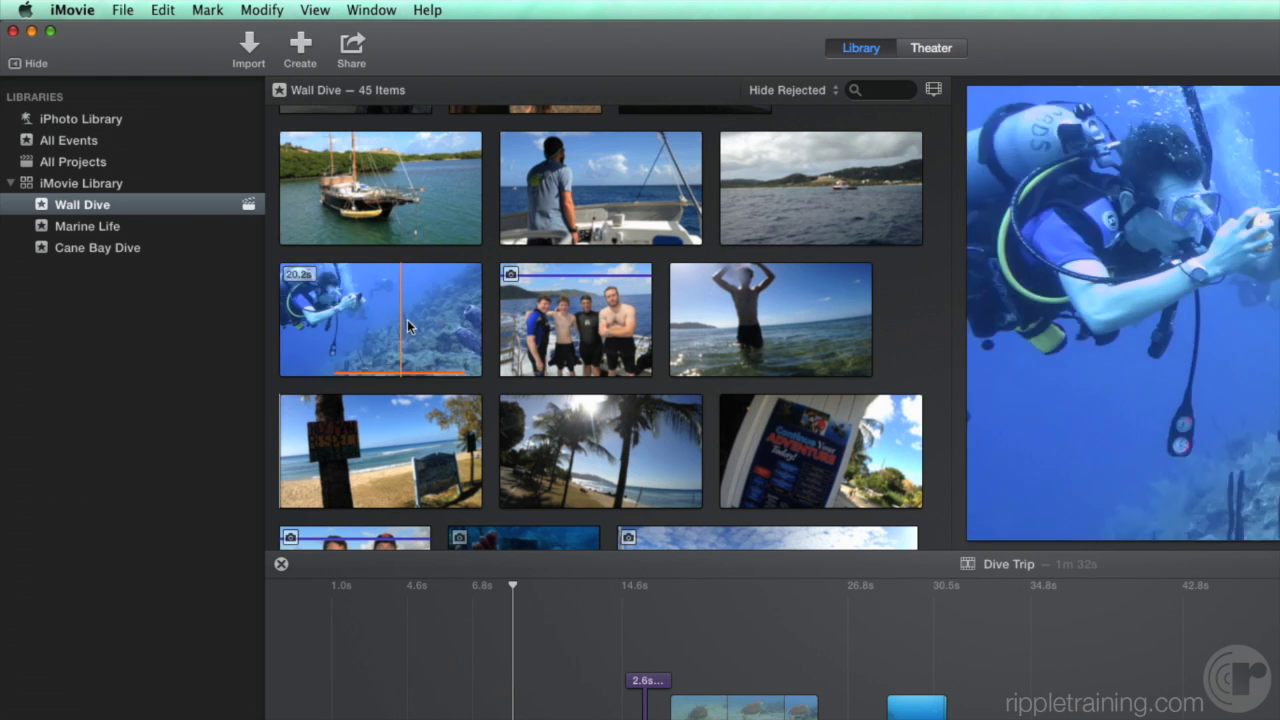
{"action": "left_click", "coordinate": [797, 92]}
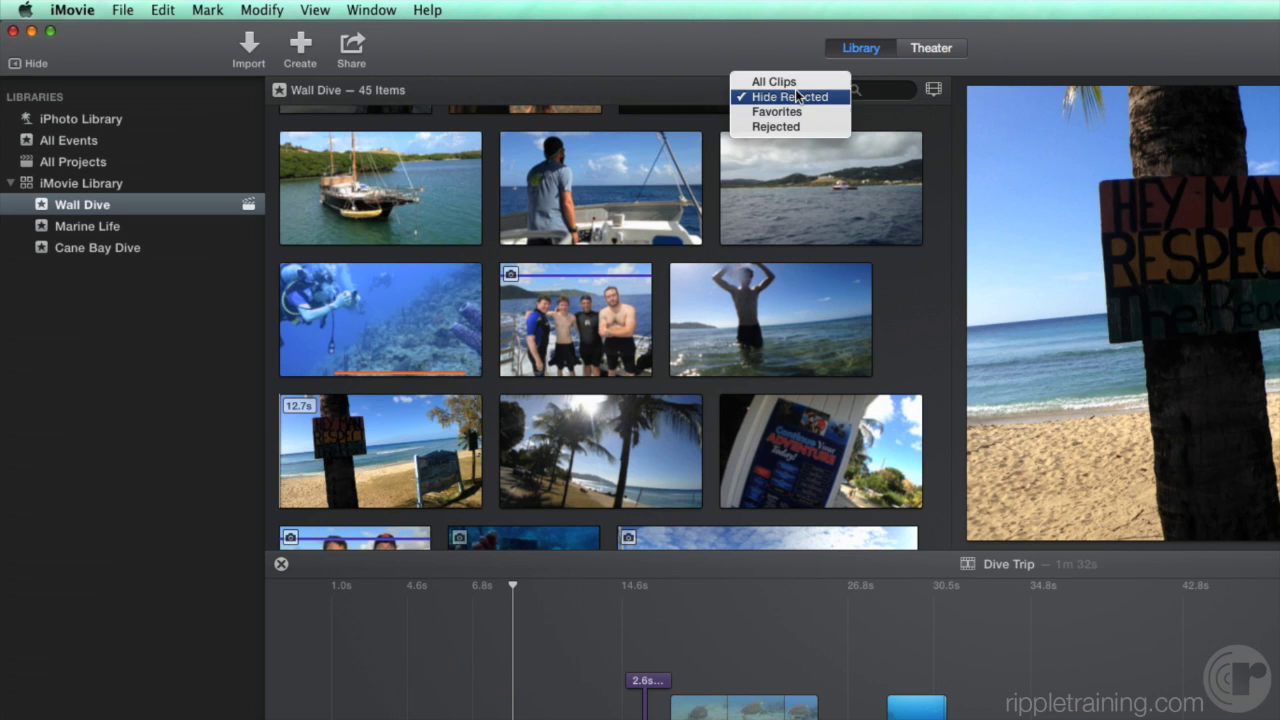
{"action": "left_click", "coordinate": [793, 127]}
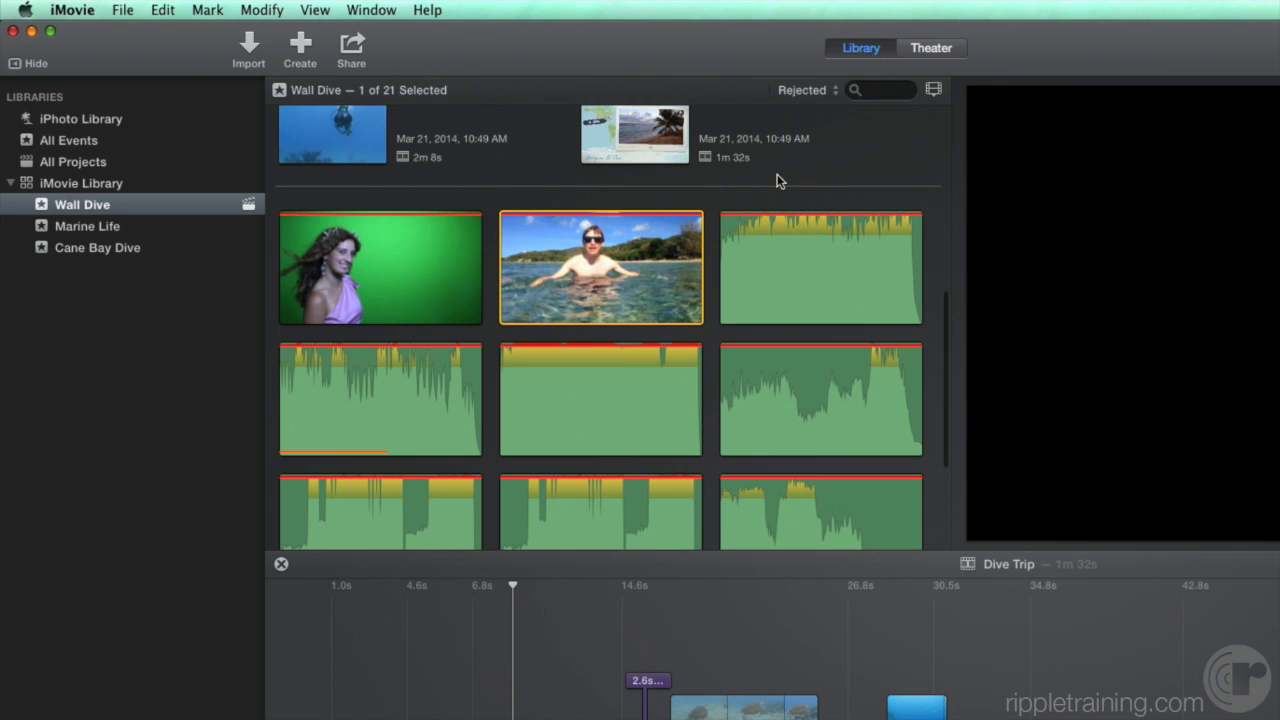
{"action": "left_click", "coordinate": [817, 92]}
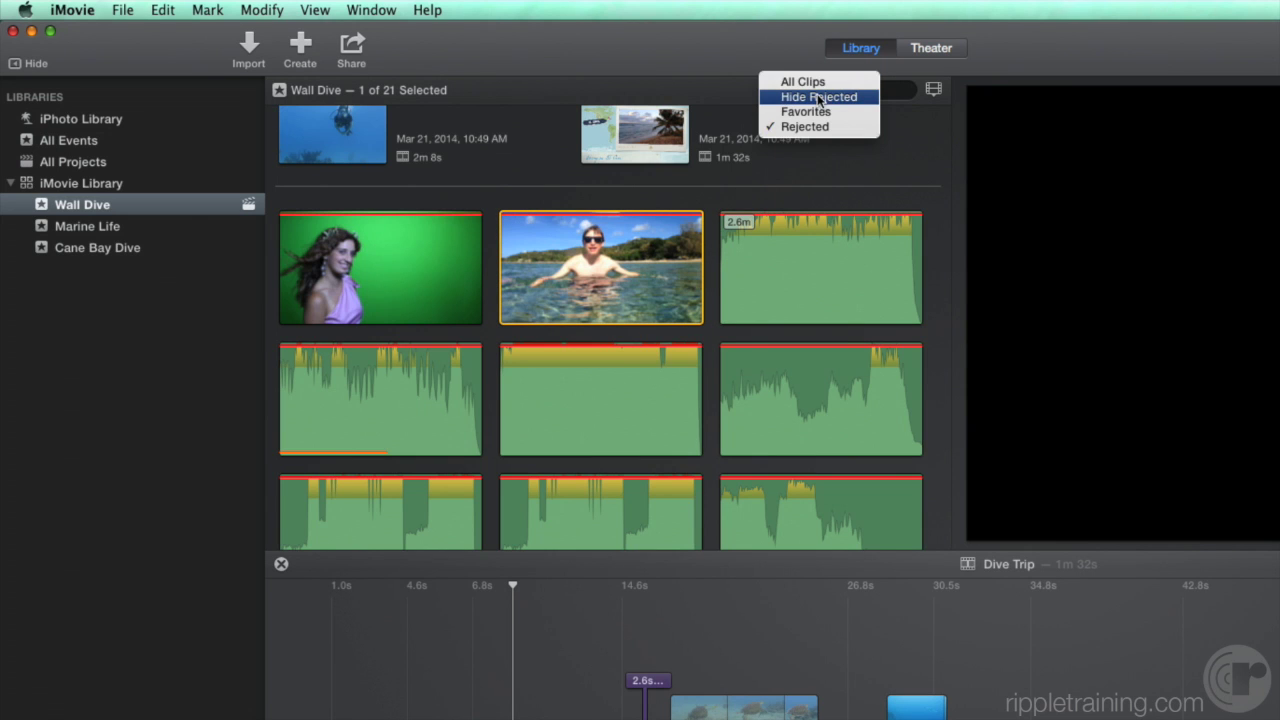
{"action": "left_click", "coordinate": [818, 97]}
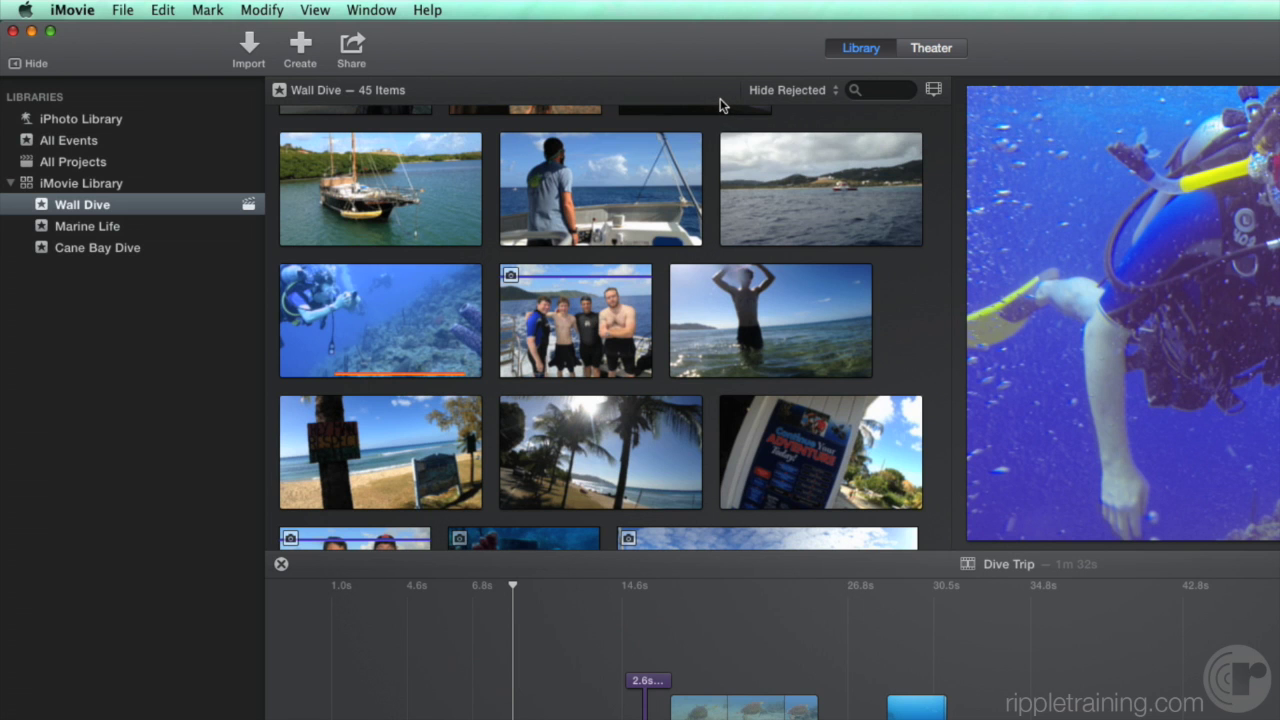
{"action": "scroll", "coordinate": [675, 165], "scroll_direction": "down", "scroll_amount": 5}
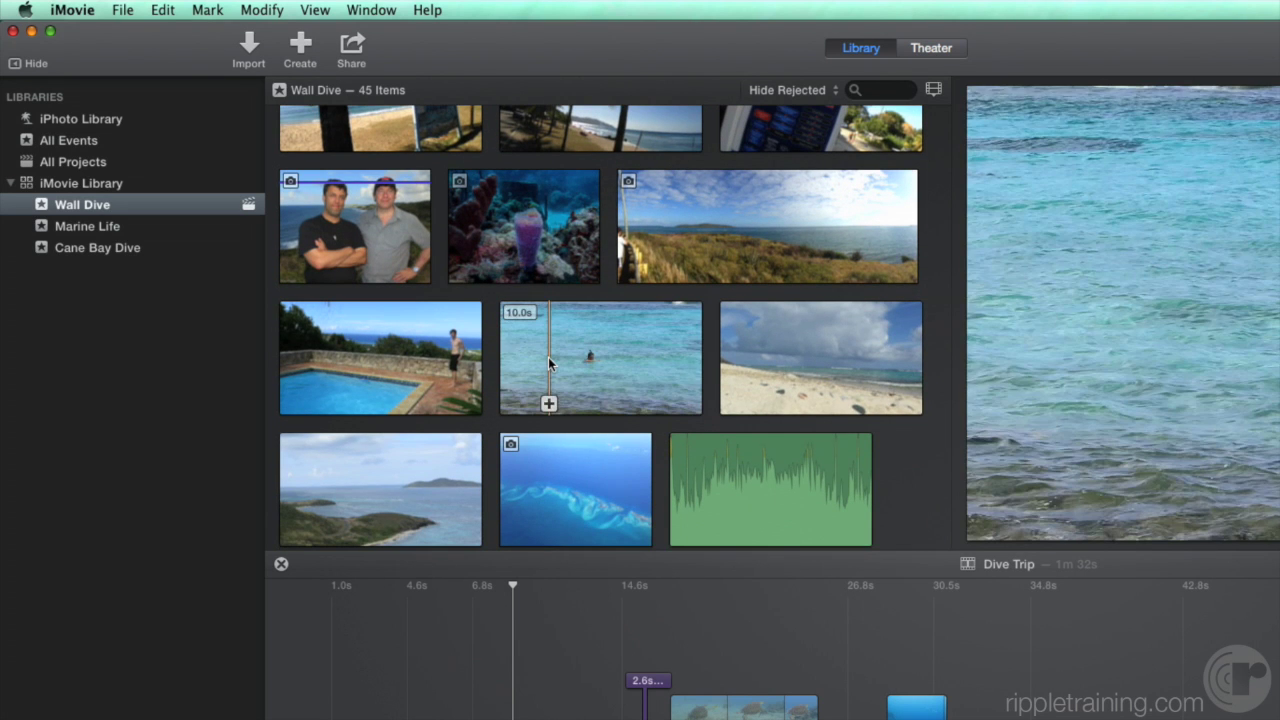
{"action": "right_click", "coordinate": [549, 357]}
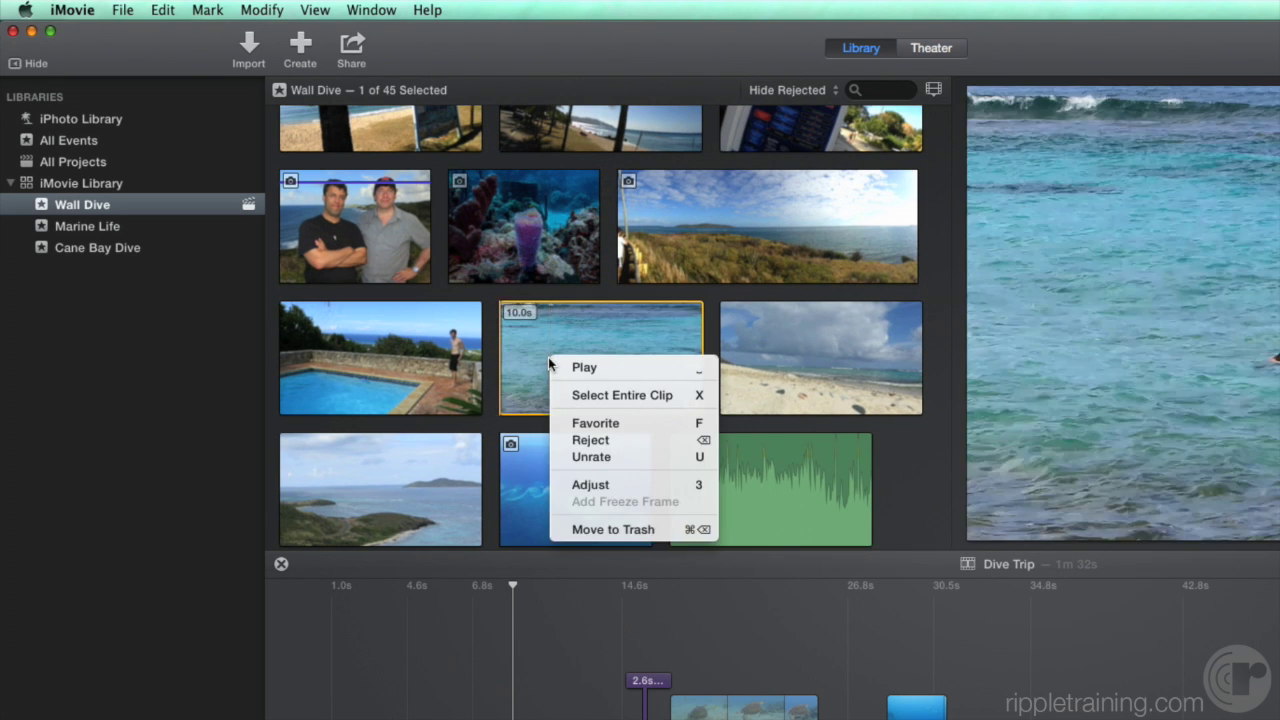
{"action": "left_click", "coordinate": [589, 528]}
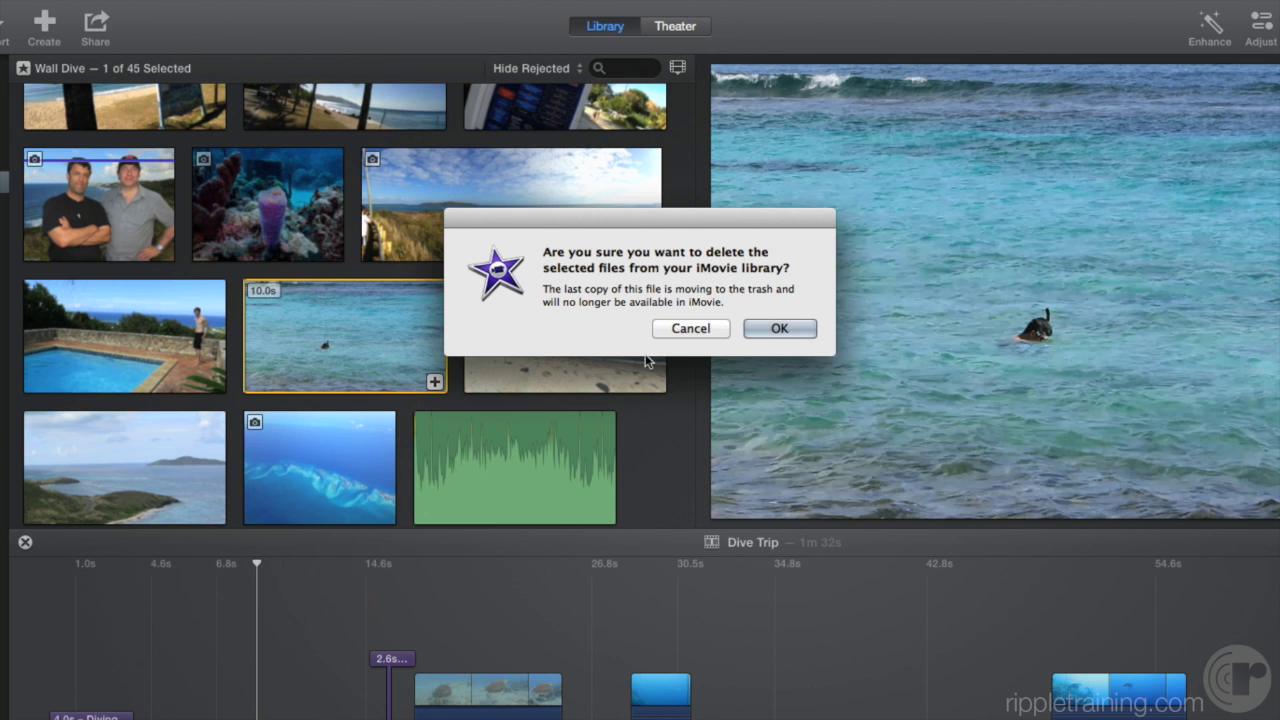
{"action": "left_click", "coordinate": [689, 328]}
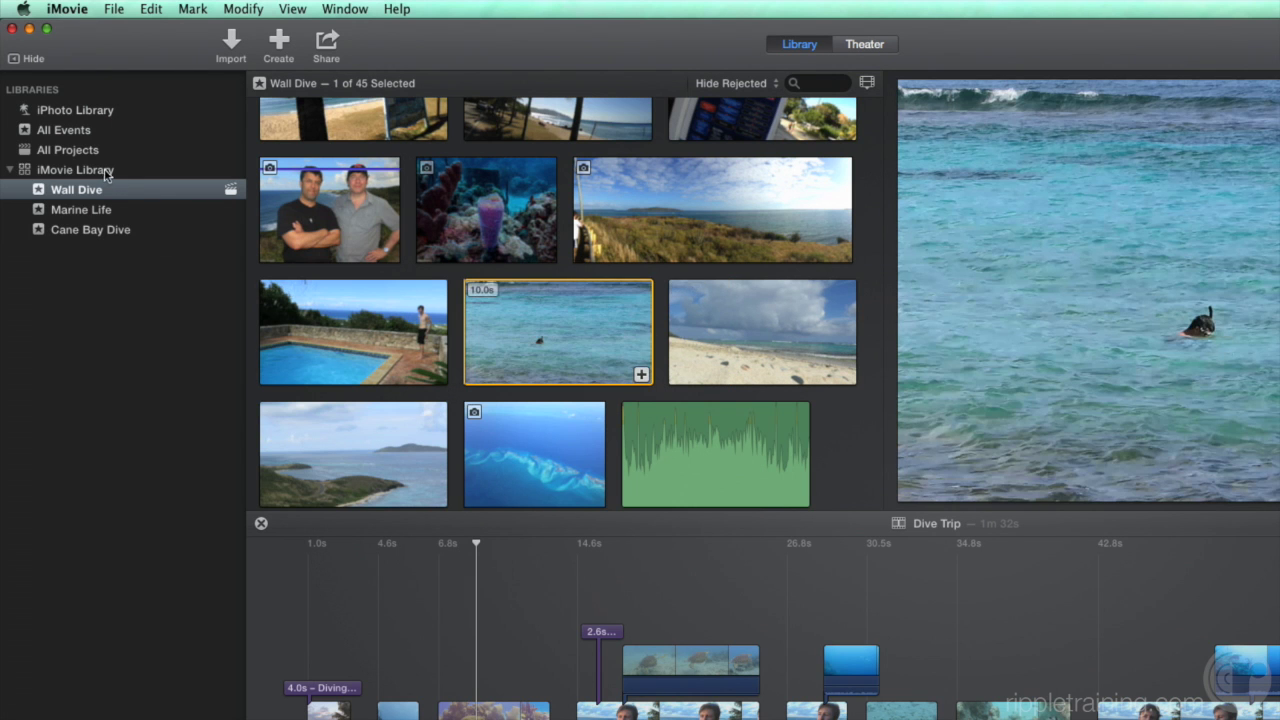
- Create a library named 'Summer Vacation 2014' and save it on the Mini-Fuji drive
{"action": "left_click", "coordinate": [101, 171]}
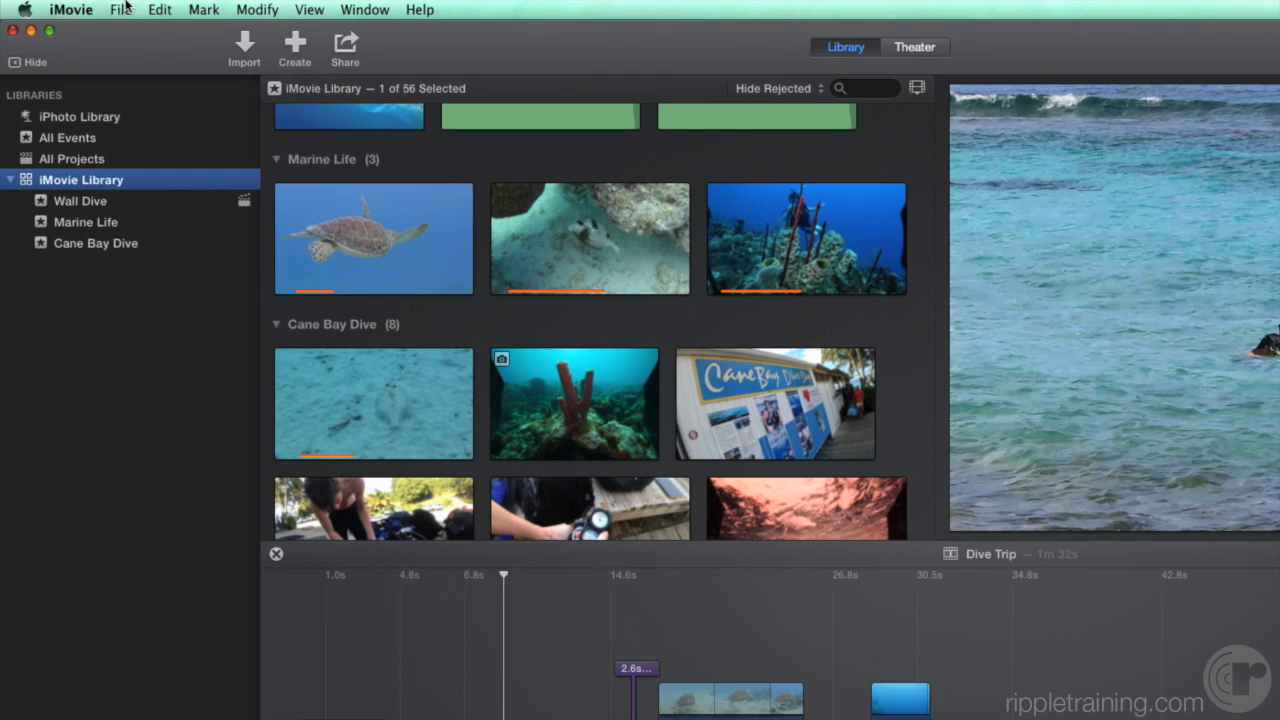
{"action": "left_click", "coordinate": [115, 8]}
{"action": "mouse_move", "coordinate": [139, 134]}
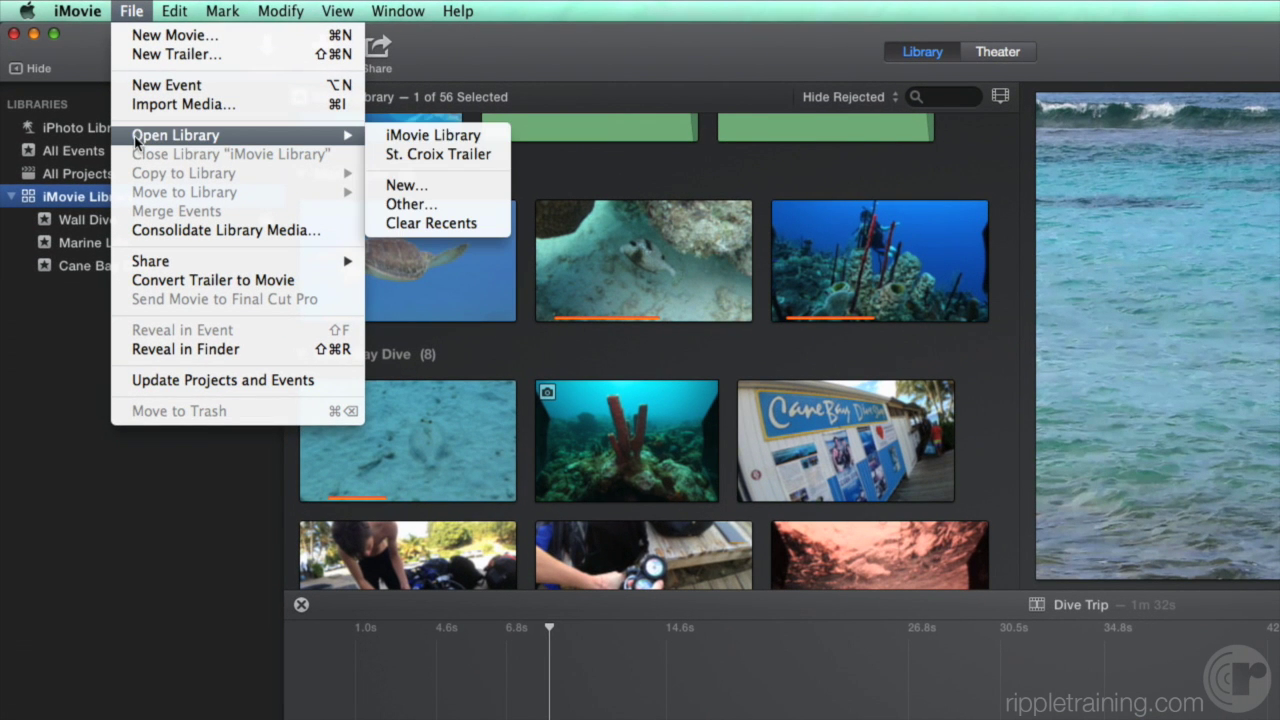
{"action": "left_click", "coordinate": [385, 184]}
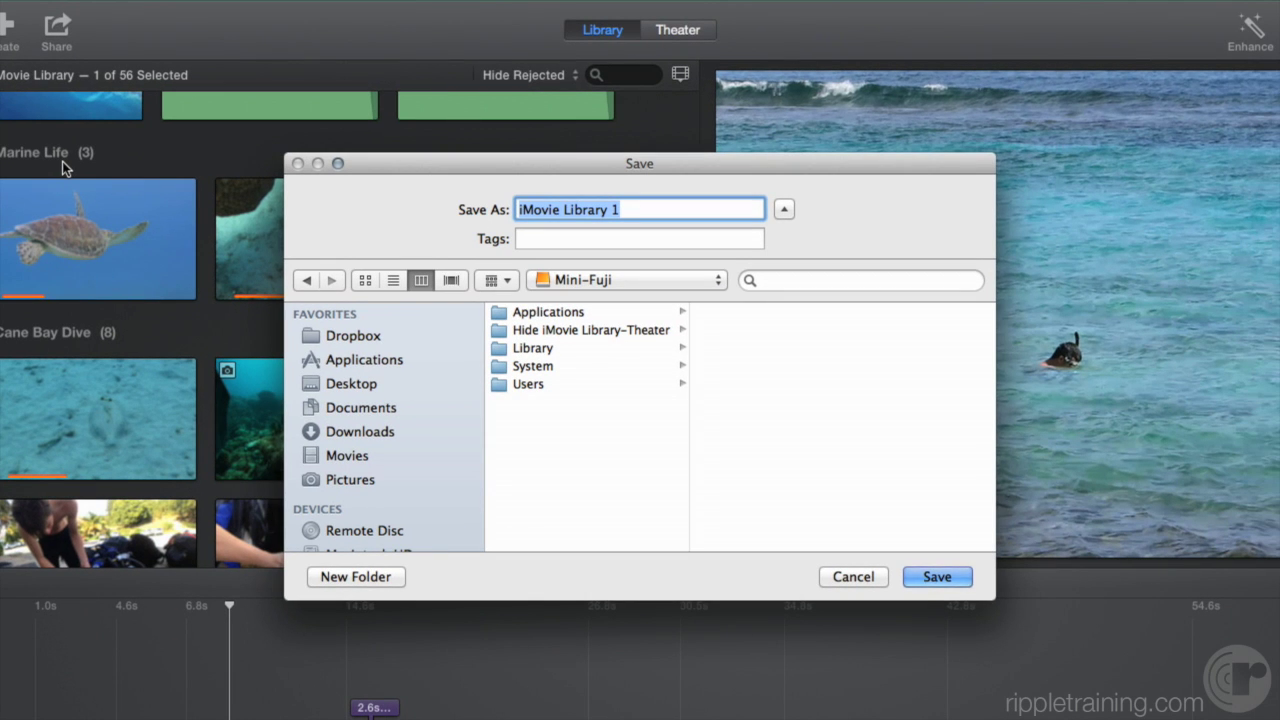
{"action": "type", "text": "Summer Vacation 2014"}
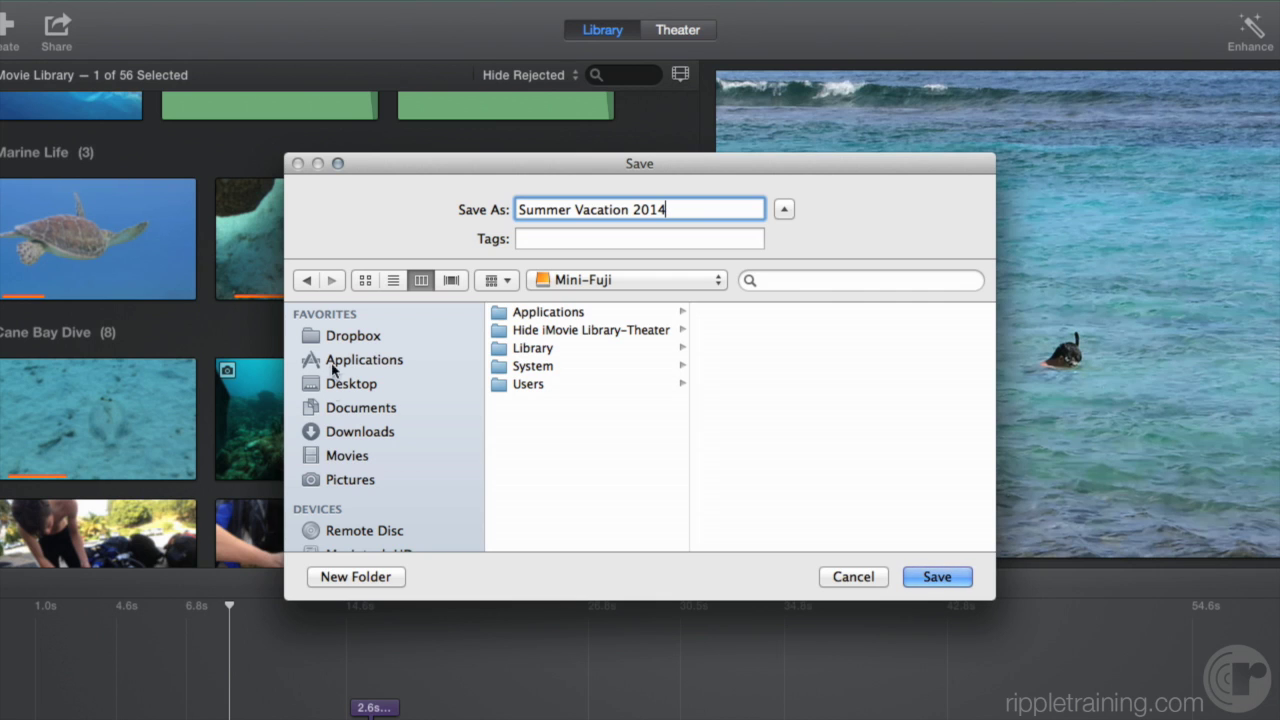
{"action": "left_click", "coordinate": [332, 458]}
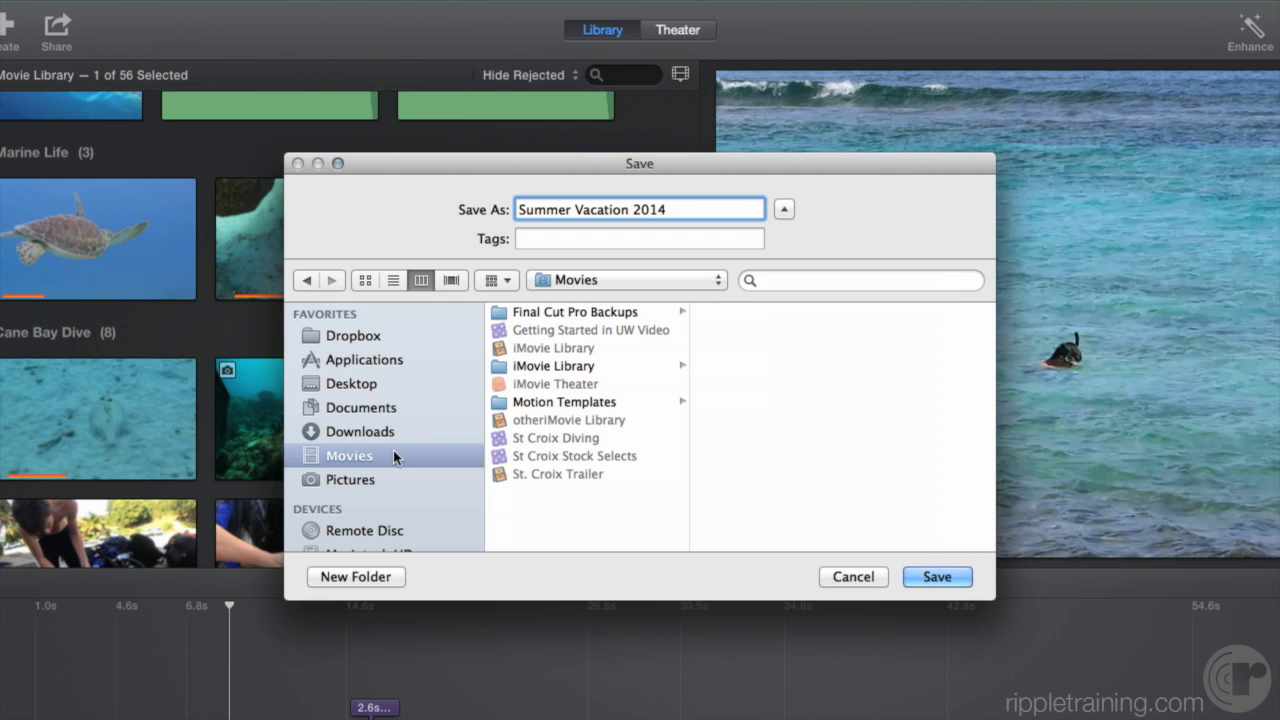
{"action": "scroll", "coordinate": [393, 450], "scroll_direction": "down", "scroll_amount": 5}
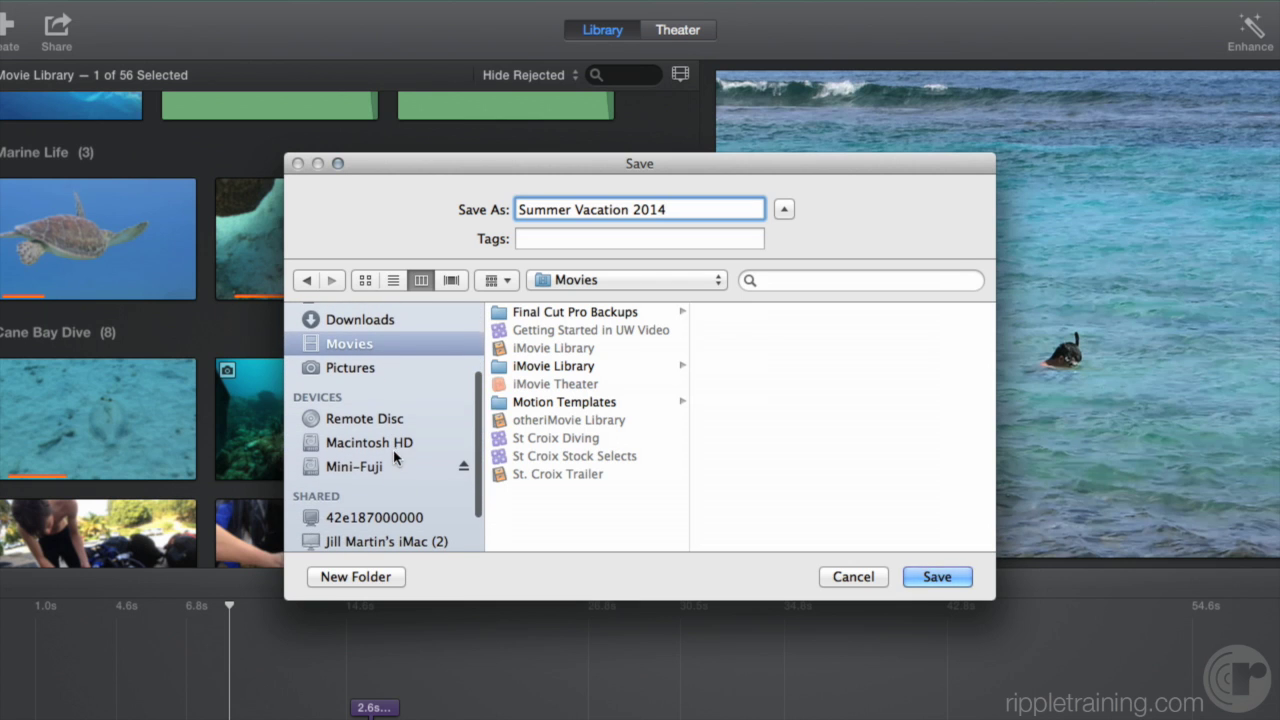
{"action": "left_click", "coordinate": [360, 464]}
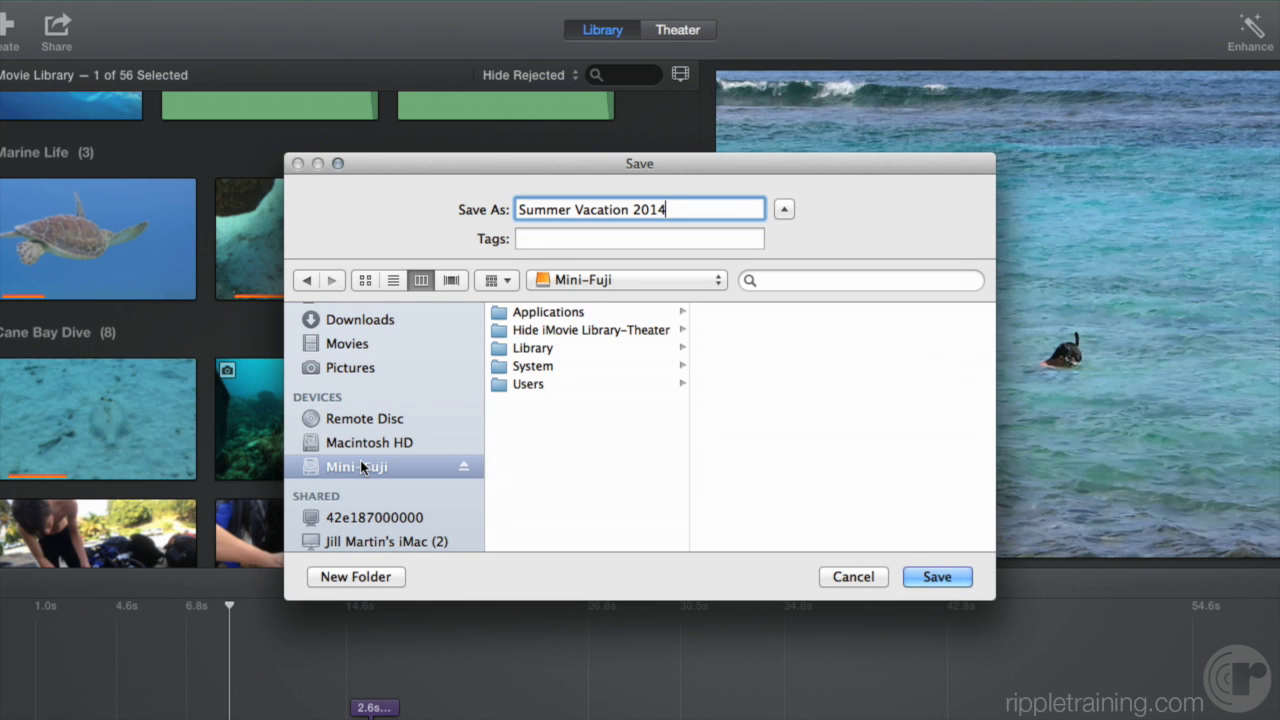
{"action": "left_click", "coordinate": [925, 577]}
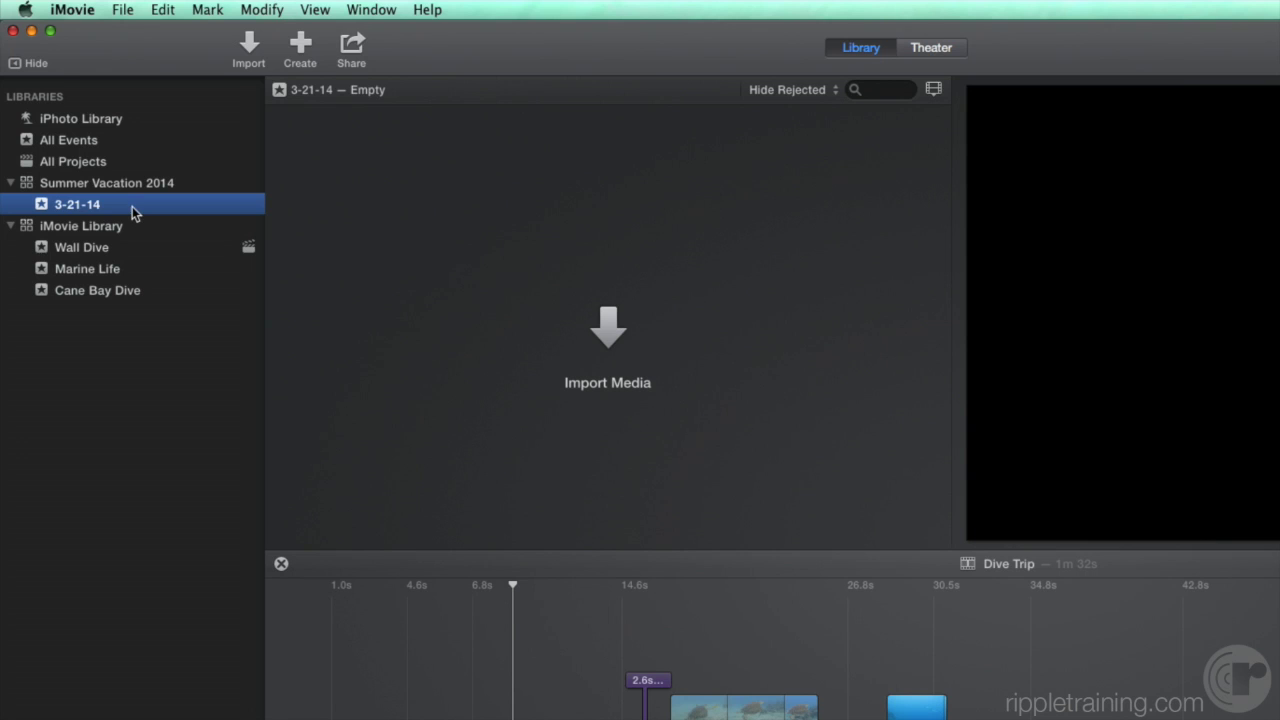
- Change the new library's 3-21-14 event name to 'Dive Trip'
{"action": "left_click", "coordinate": [93, 208]}
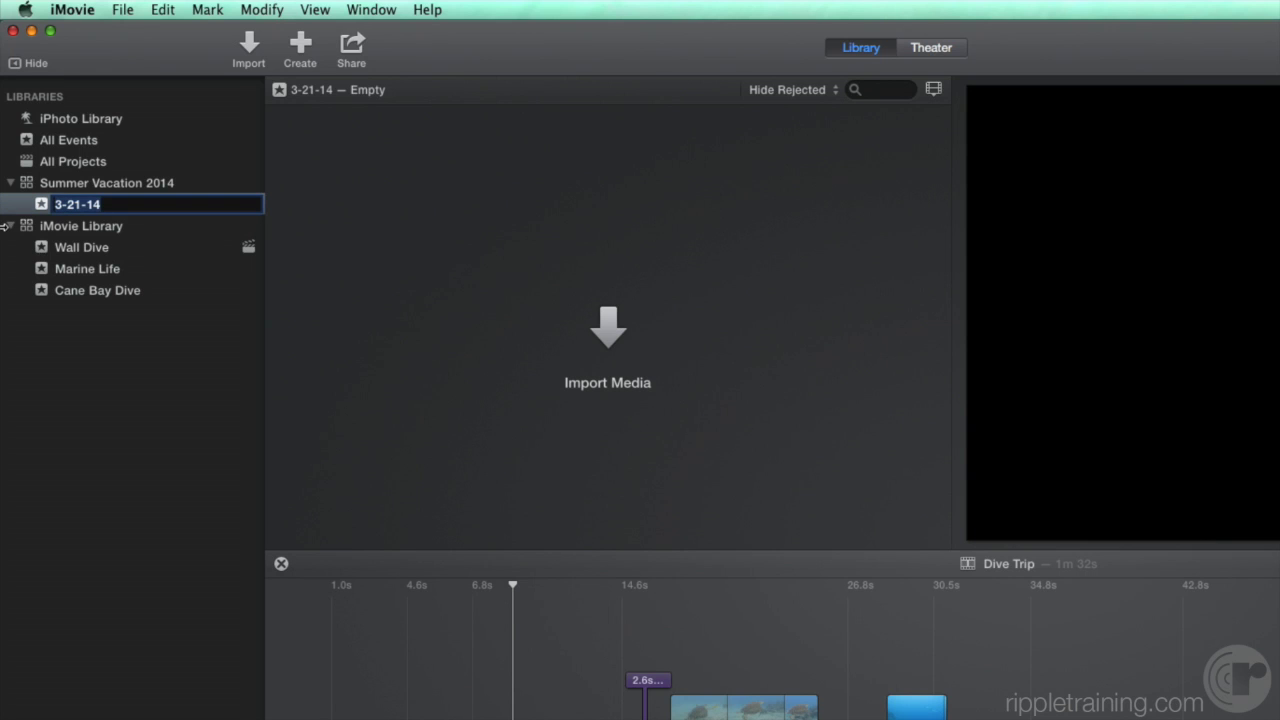
{"action": "type", "text": "Dive Trip"}
{"action": "key", "text": "Return"}
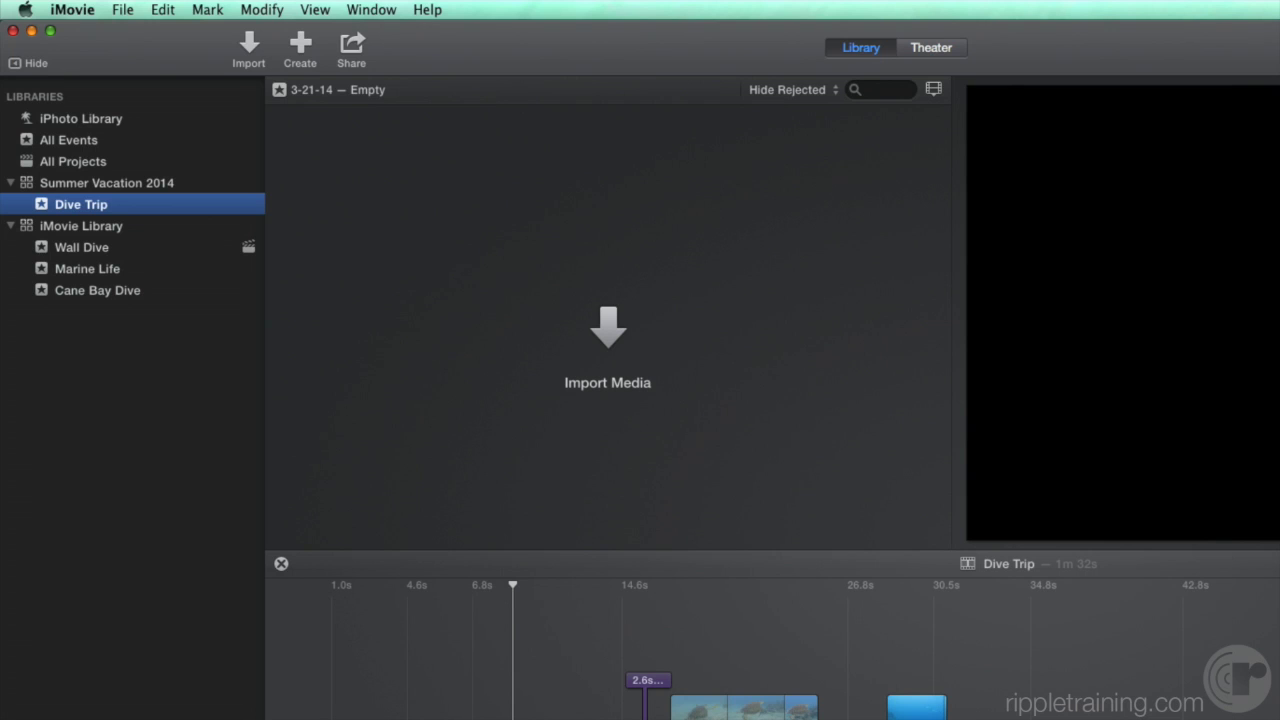
- Drag the Dive Trip project from iMovie Library into the new Dive Trip event
{"action": "left_click", "coordinate": [40, 230]}
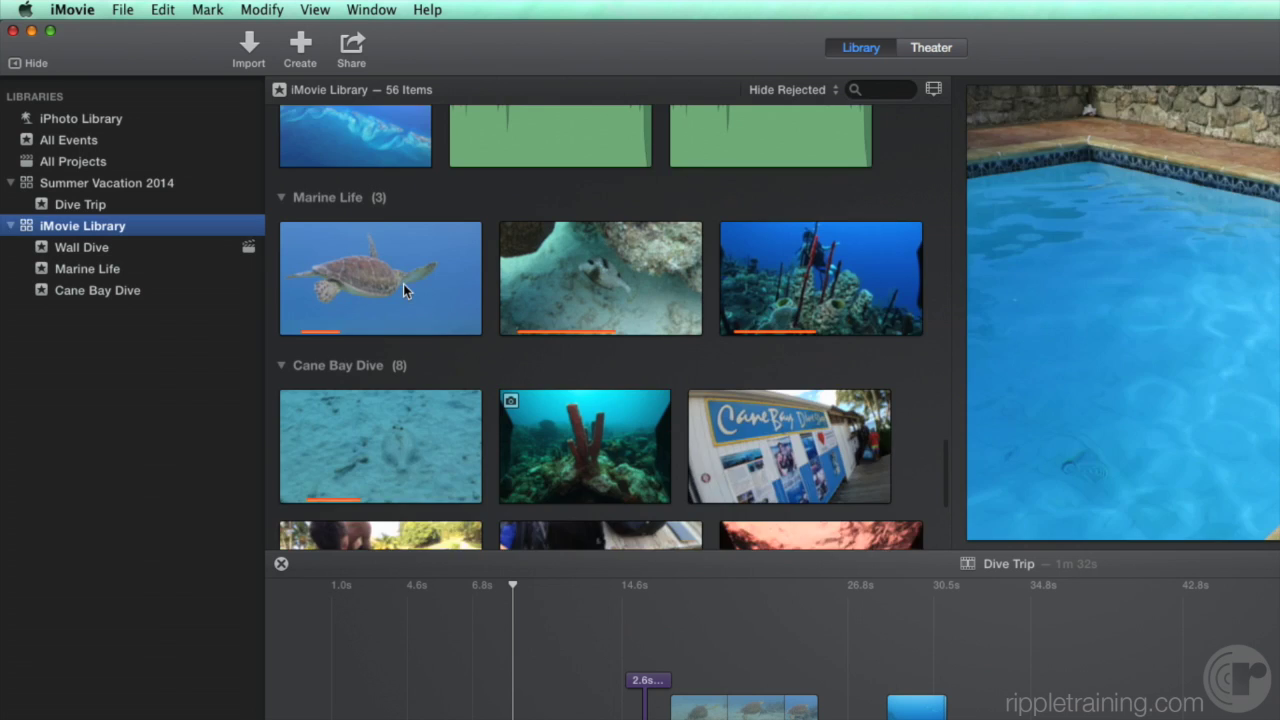
{"action": "scroll", "coordinate": [403, 283], "scroll_direction": "up", "scroll_amount": 10}
{"action": "scroll", "coordinate": [402, 283], "scroll_direction": "up", "scroll_amount": 15}
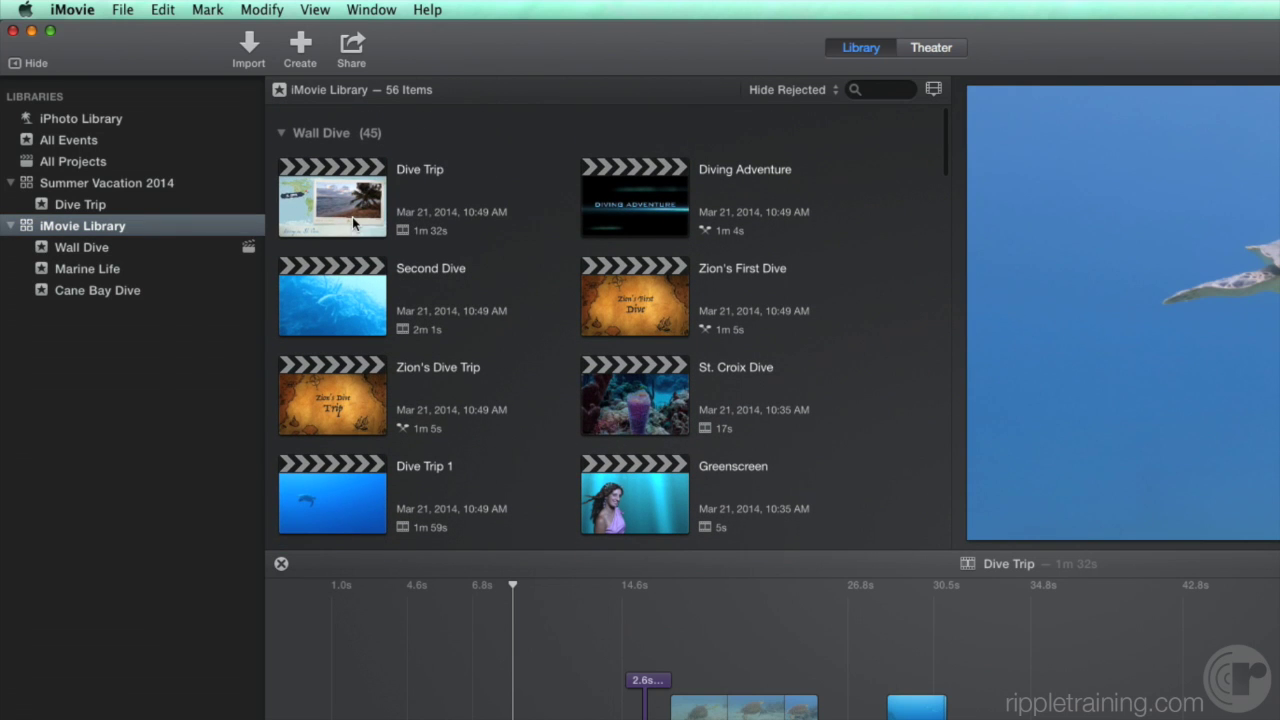
{"action": "left_click", "coordinate": [352, 222]}
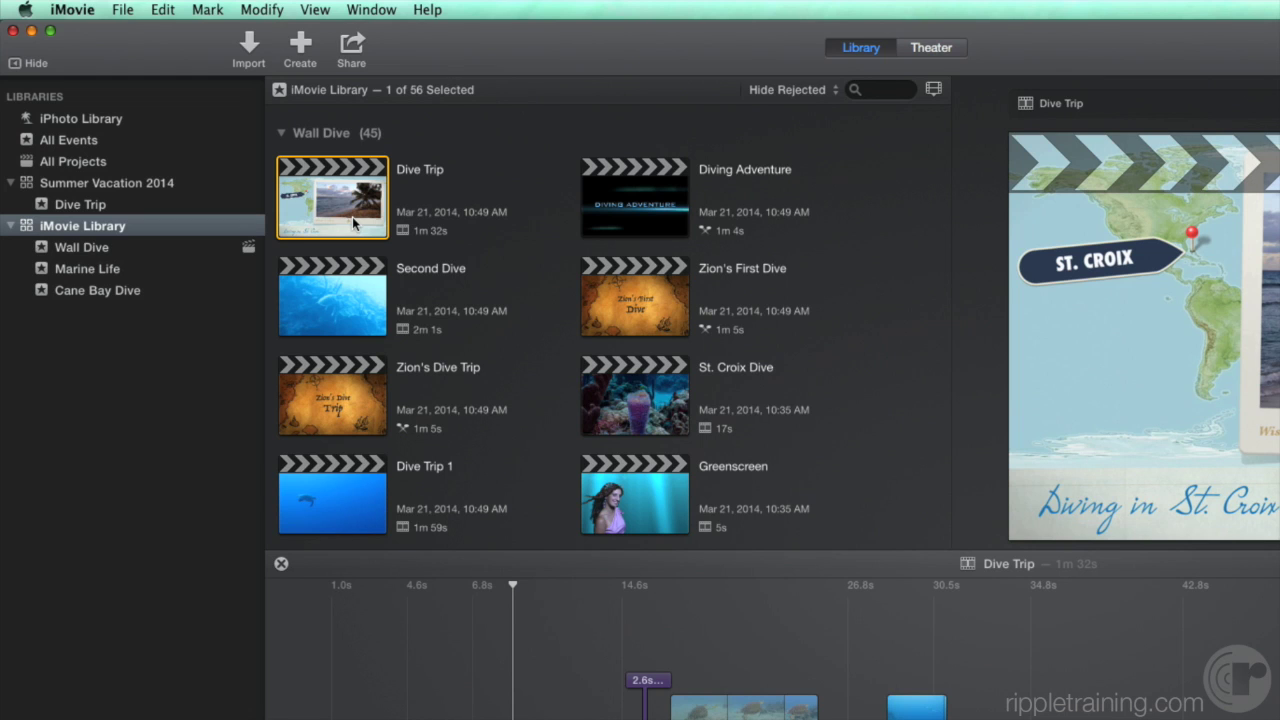
{"action": "left_click_drag", "start_coordinate": [352, 216], "coordinate": [113, 203]}
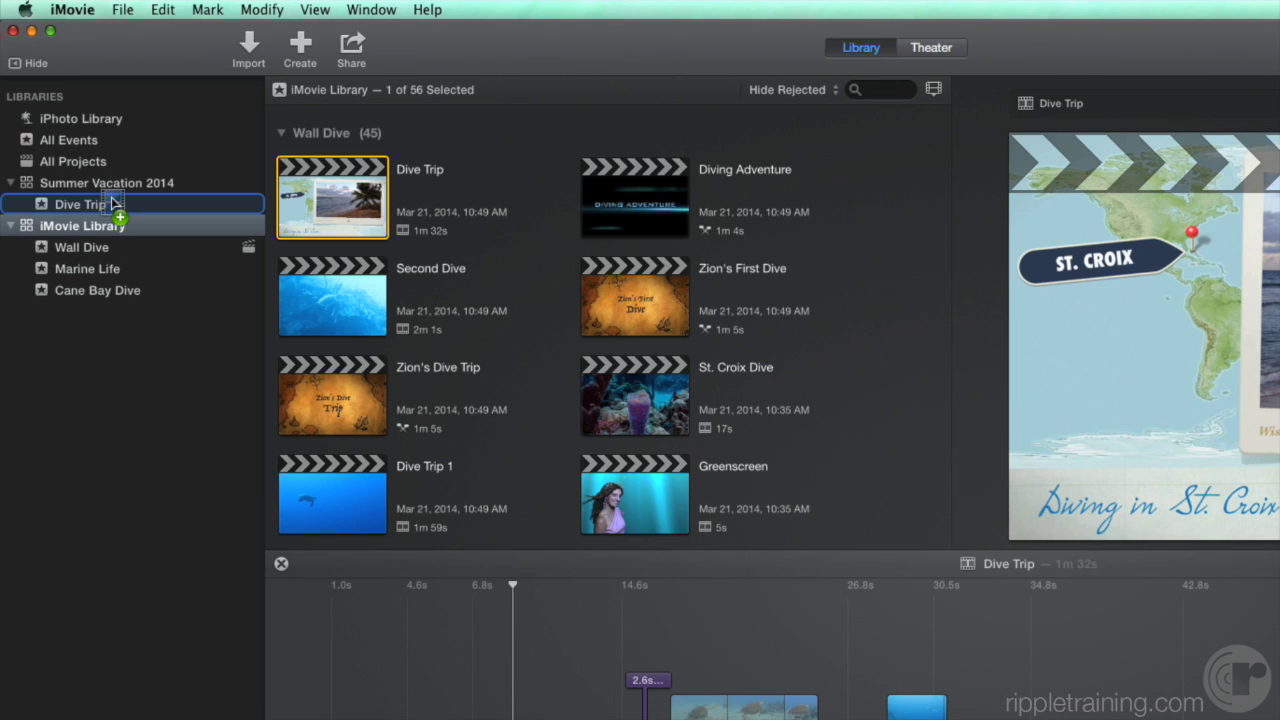
{"action": "left_click_drag", "start_coordinate": [113, 203], "coordinate": [113, 204]}
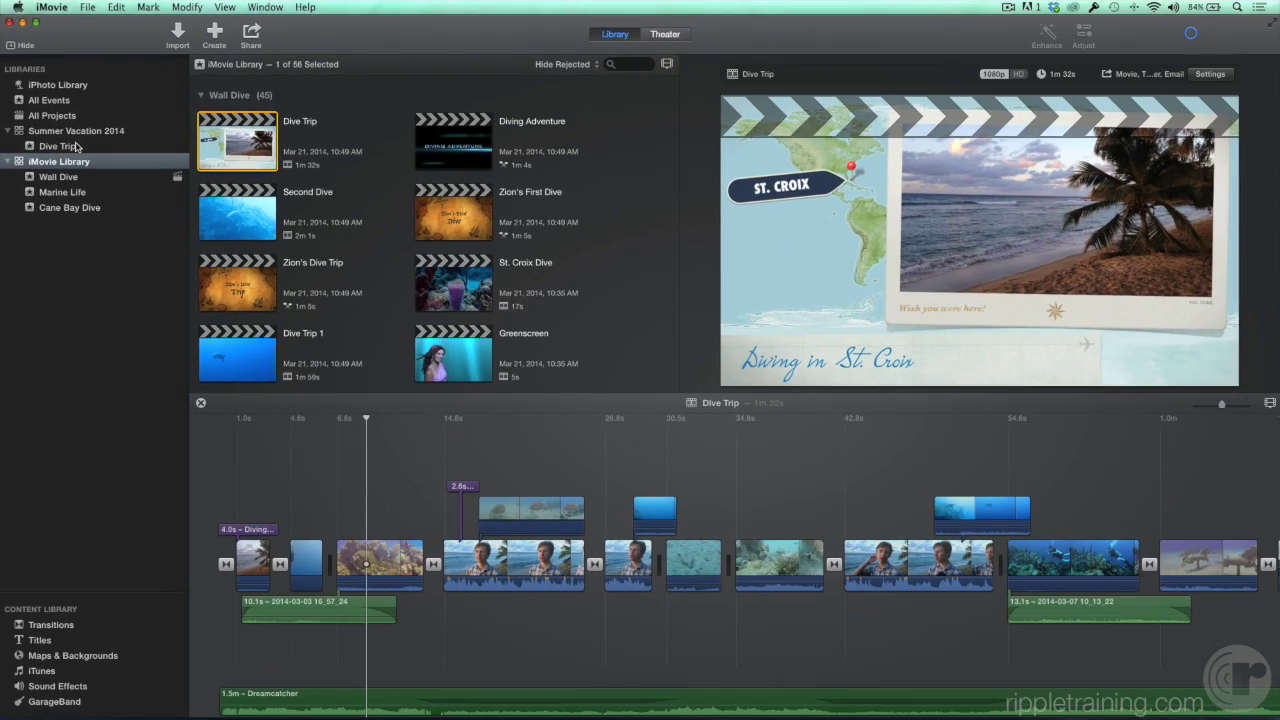
- Open the Dive Trip event, select the Dive Trip movie, and browse its 15 items
{"action": "mouse_move", "coordinate": [68, 162]}
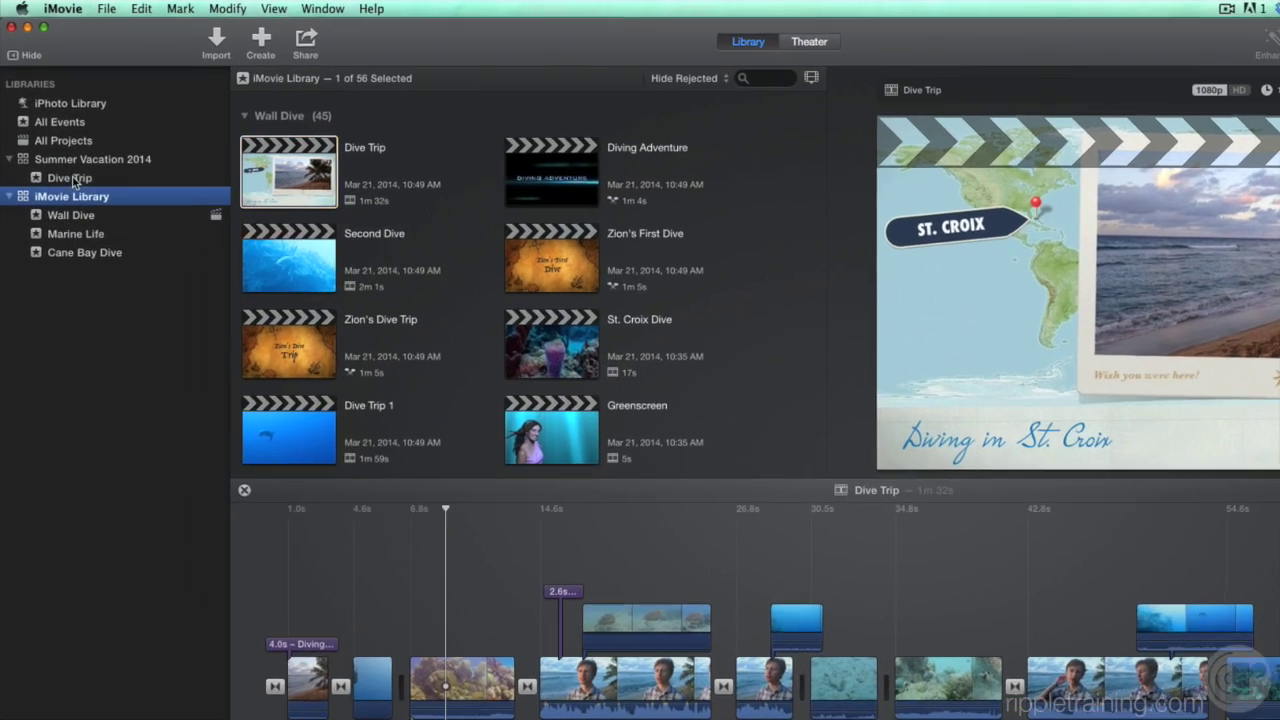
{"action": "left_click", "coordinate": [63, 145]}
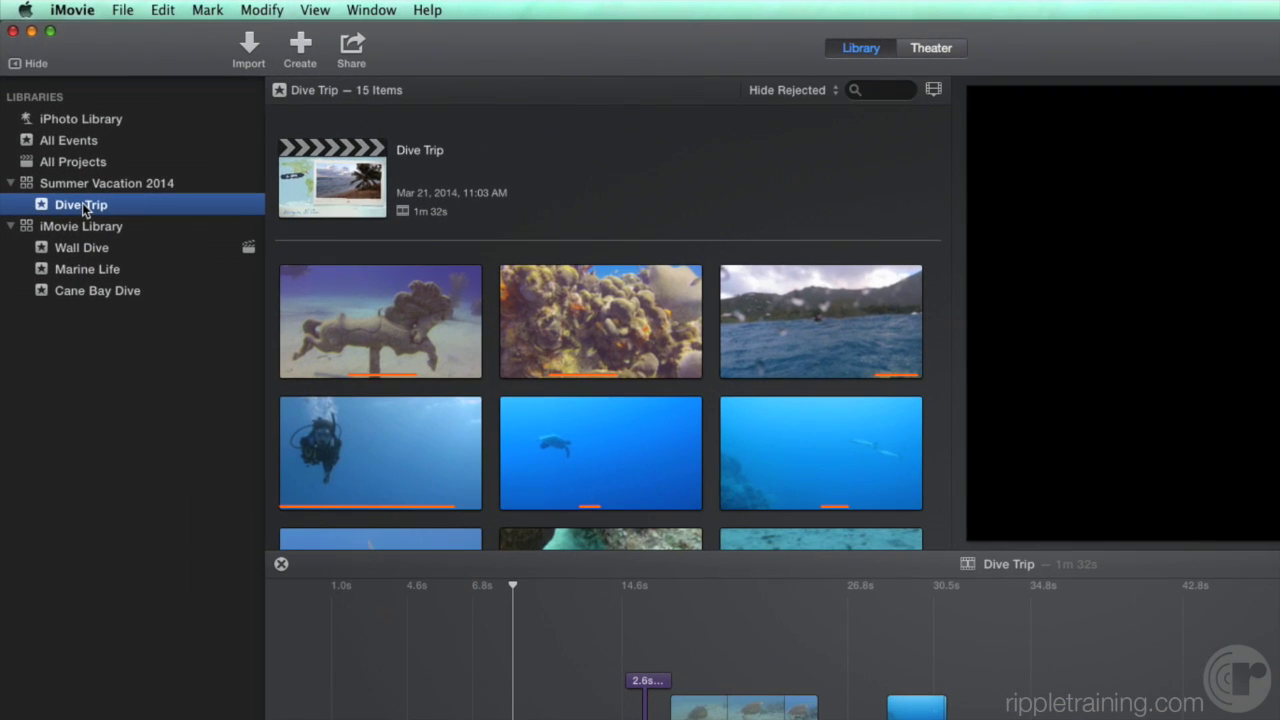
{"action": "left_click", "coordinate": [330, 186]}
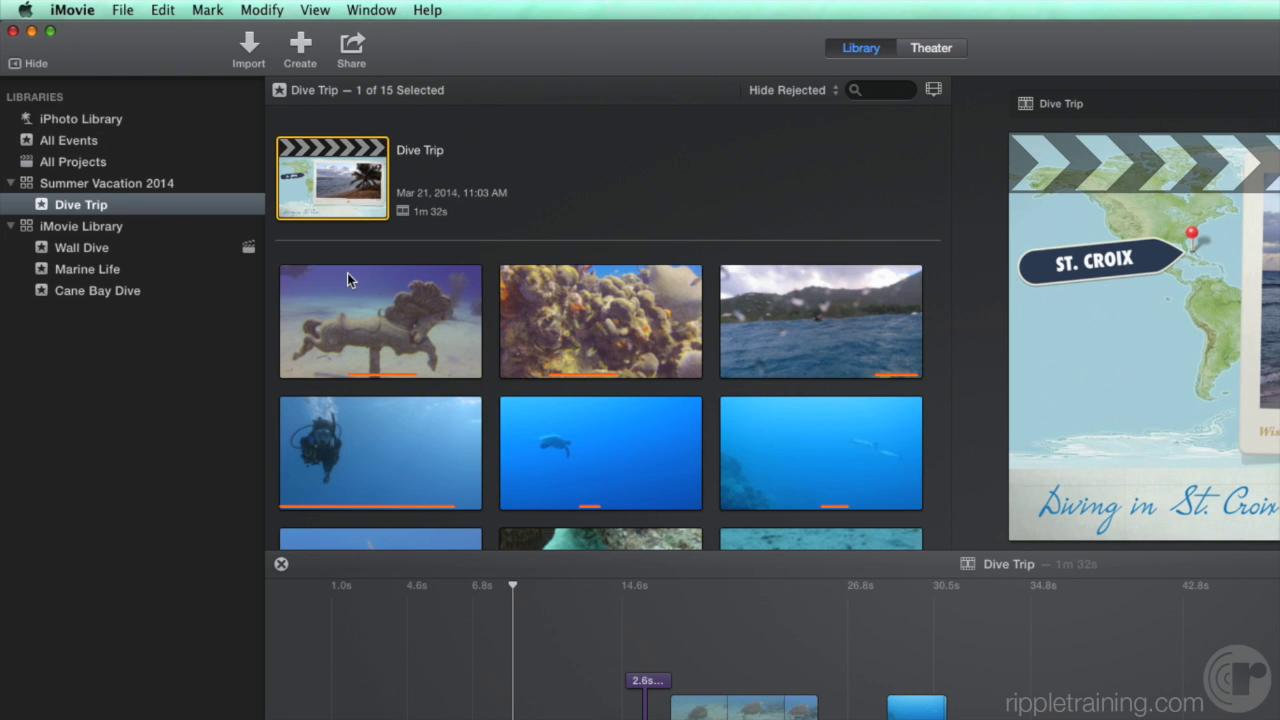
{"action": "scroll", "coordinate": [349, 280], "scroll_direction": "down", "scroll_amount": 3}
{"action": "scroll", "coordinate": [348, 275], "scroll_direction": "down", "scroll_amount": 10}
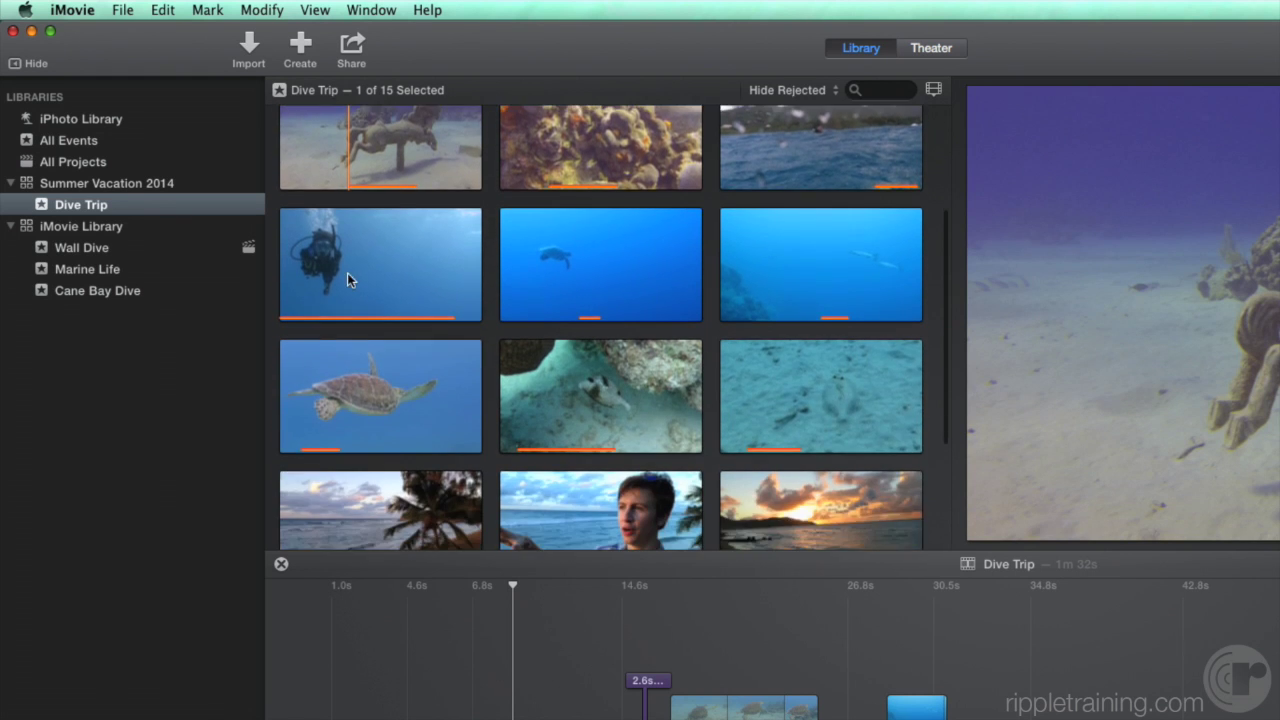
{"action": "scroll", "coordinate": [348, 279], "scroll_direction": "up", "scroll_amount": 10}
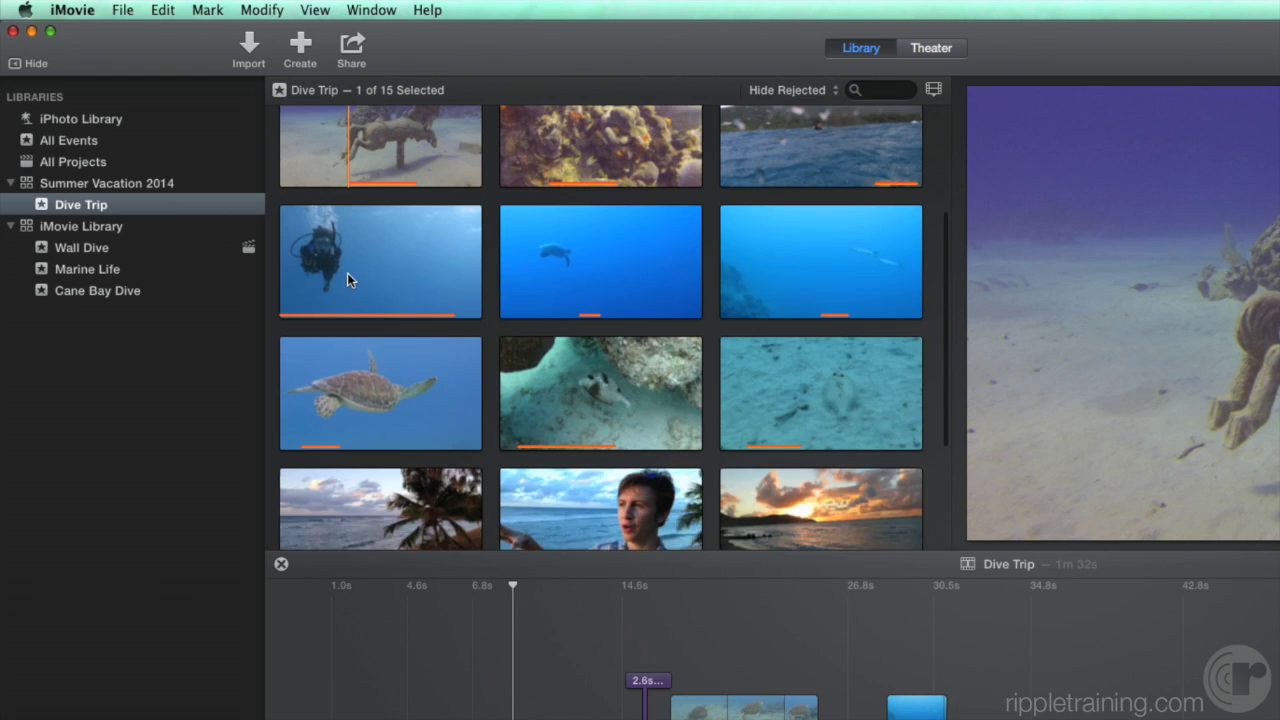
{"action": "scroll", "coordinate": [349, 279], "scroll_direction": "down", "scroll_amount": 1}
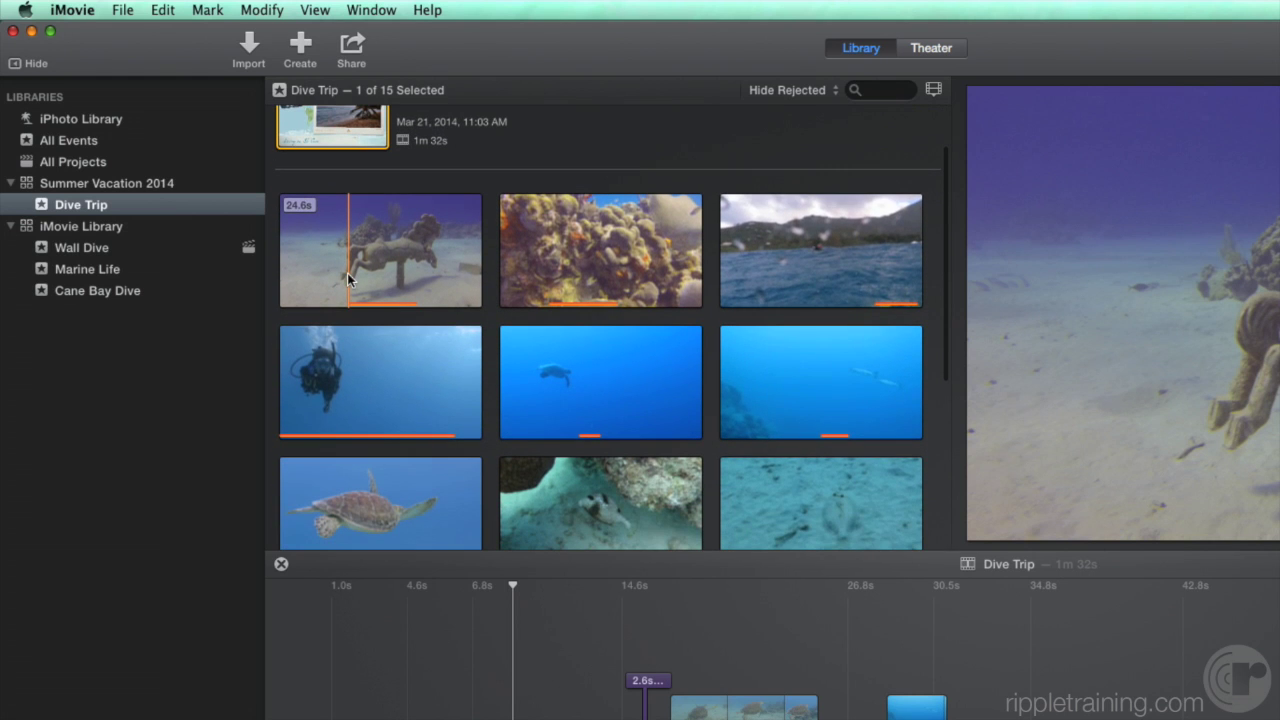
- Undo copying the movie into Dive Trip, then show the Wall Dive event's clips
{"action": "left_click", "coordinate": [163, 10]}
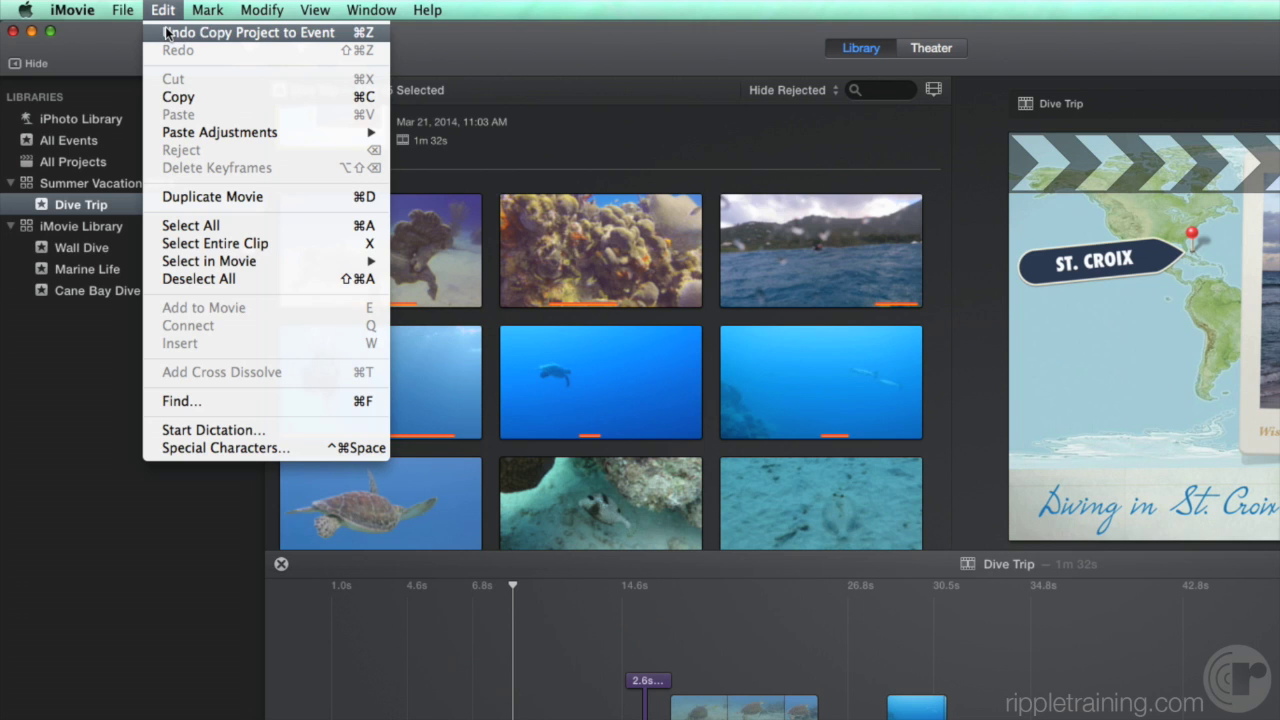
{"action": "left_click", "coordinate": [166, 33]}
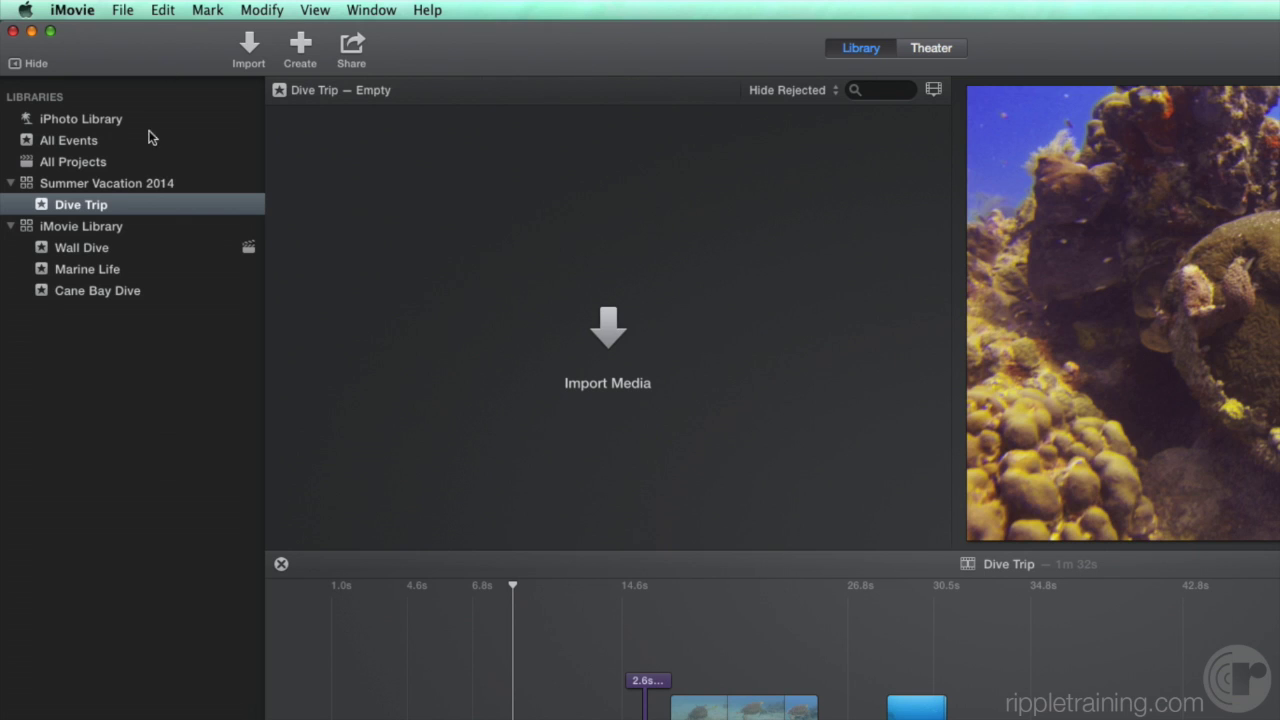
{"action": "left_click", "coordinate": [85, 255]}
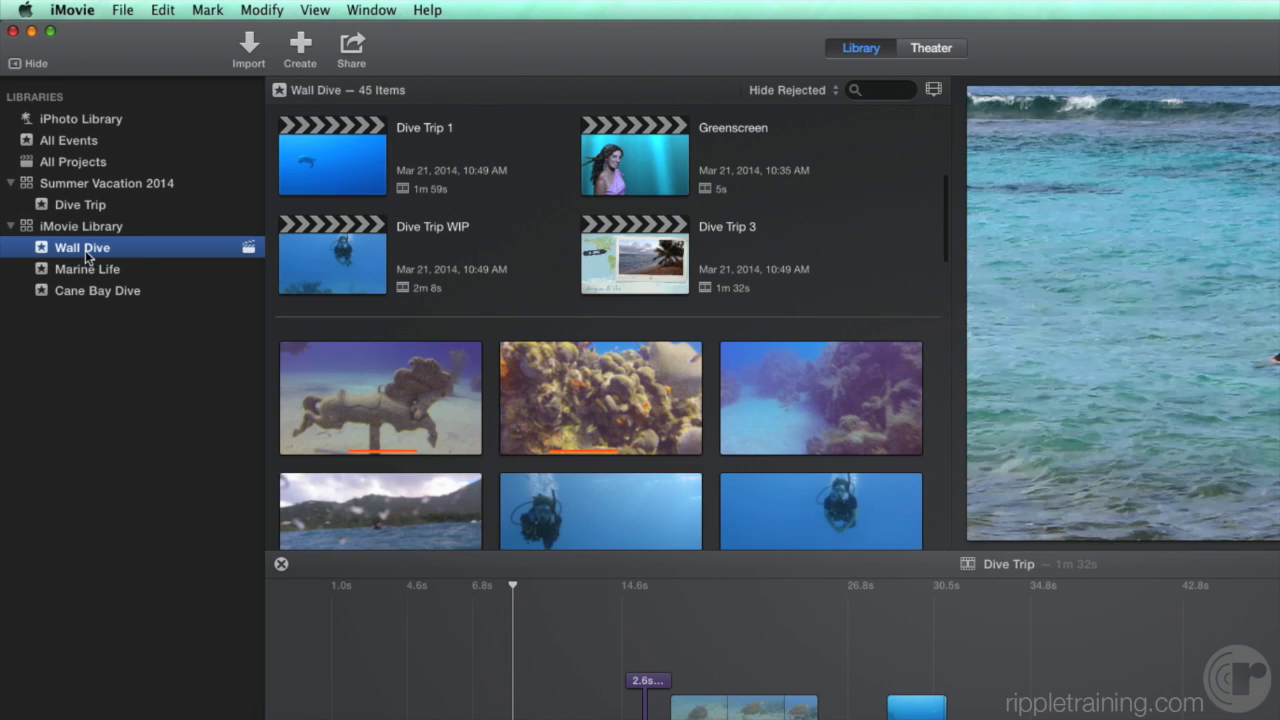
{"action": "scroll", "coordinate": [328, 352], "scroll_direction": "down", "scroll_amount": 5}
{"action": "scroll", "coordinate": [328, 355], "scroll_direction": "down", "scroll_amount": 2}
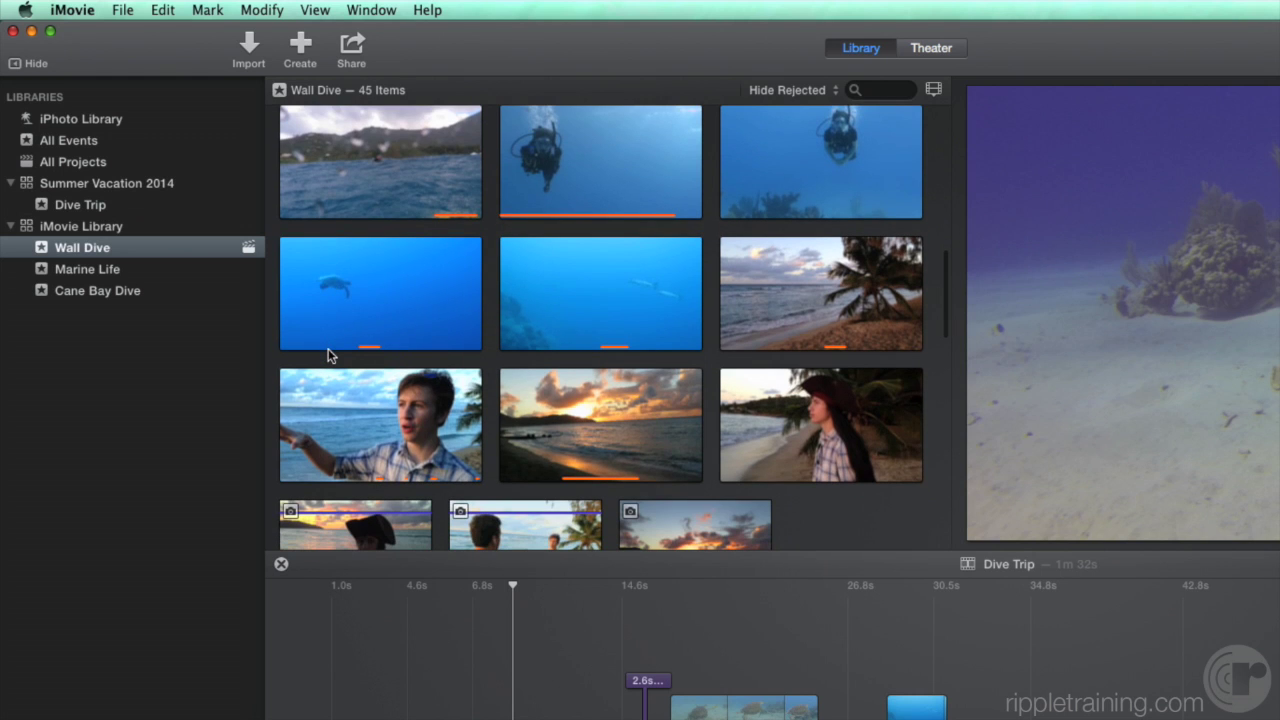
- Select all Wall Dive clips and move the 35 into the Dive Trip event
{"action": "left_click", "coordinate": [185, 12]}
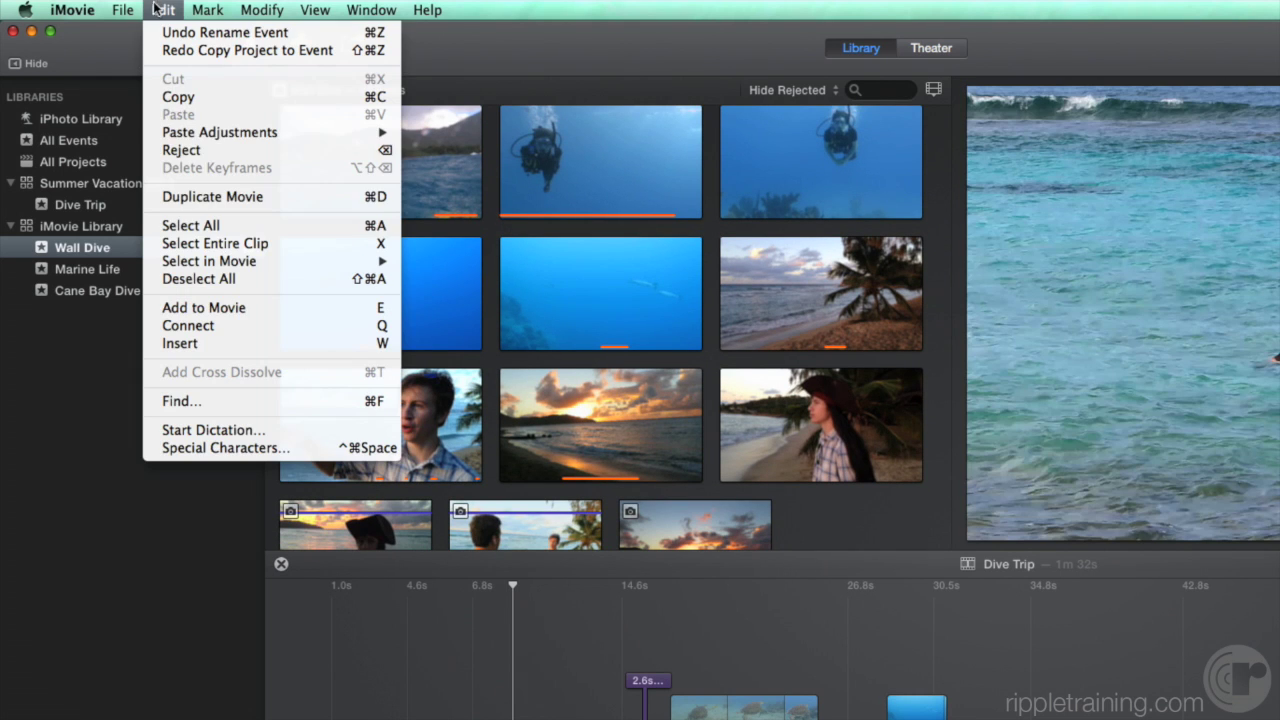
{"action": "left_click", "coordinate": [168, 221]}
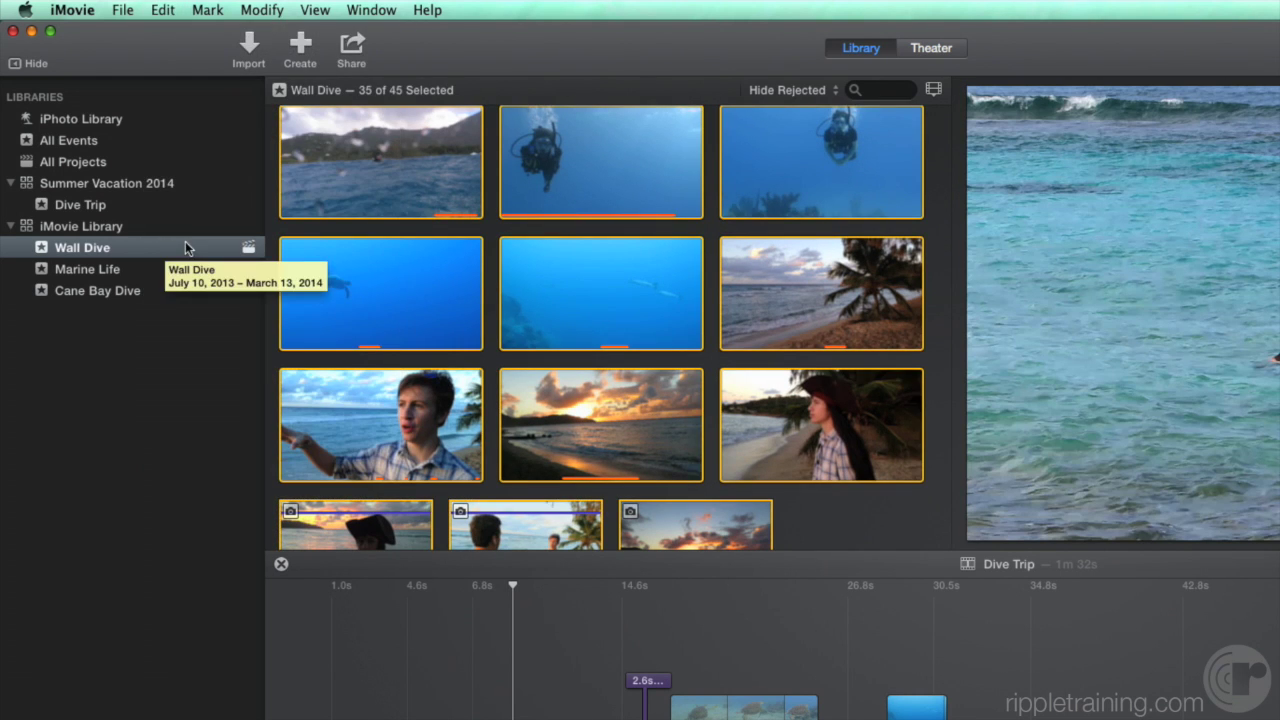
{"action": "left_click_drag", "start_coordinate": [370, 304], "coordinate": [96, 208]}
{"action": "key", "text": "super"}
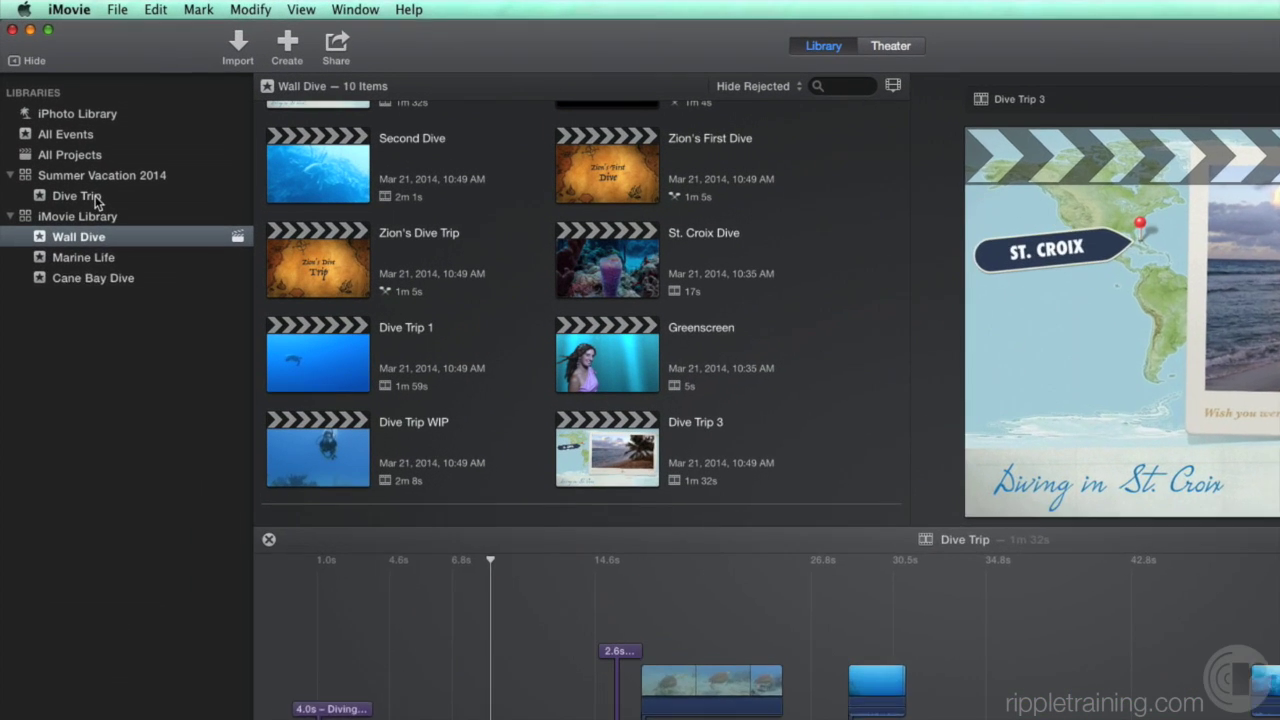
- Check that the Wall Dive event now holds only its 10 movie projects
{"action": "left_click", "coordinate": [59, 179]}
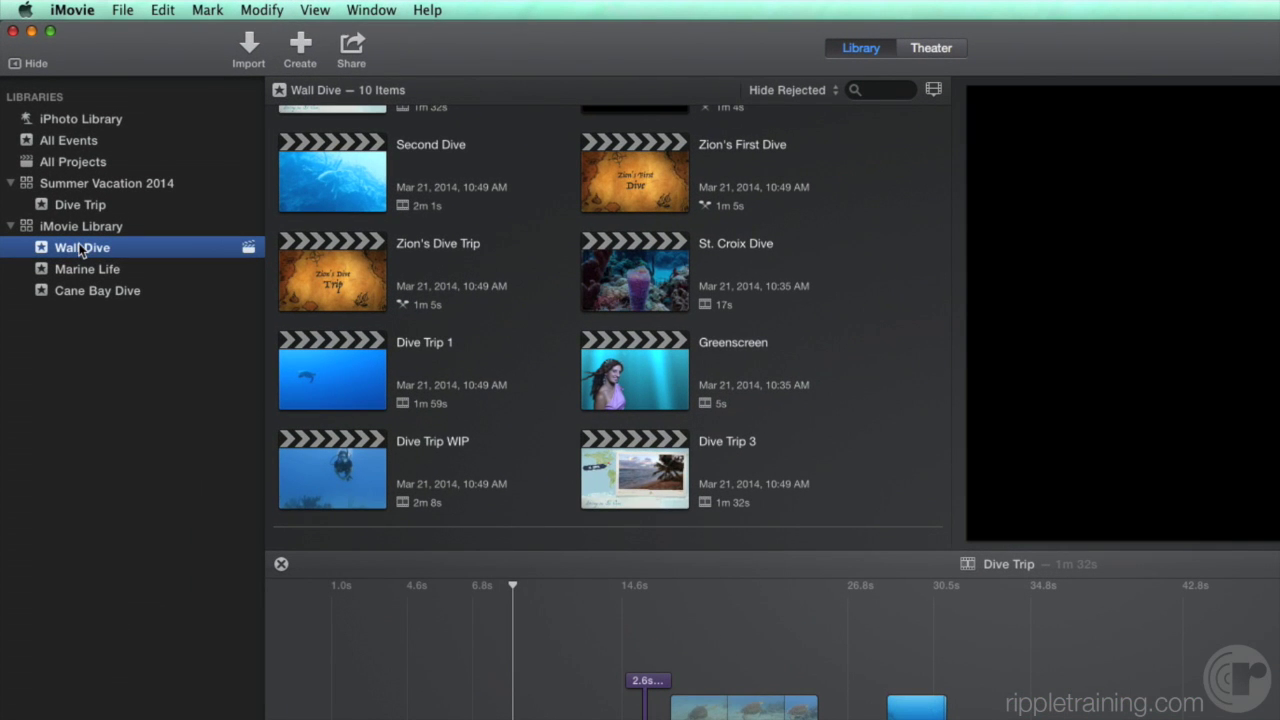
{"action": "scroll", "coordinate": [482, 329], "scroll_direction": "down", "scroll_amount": 5}
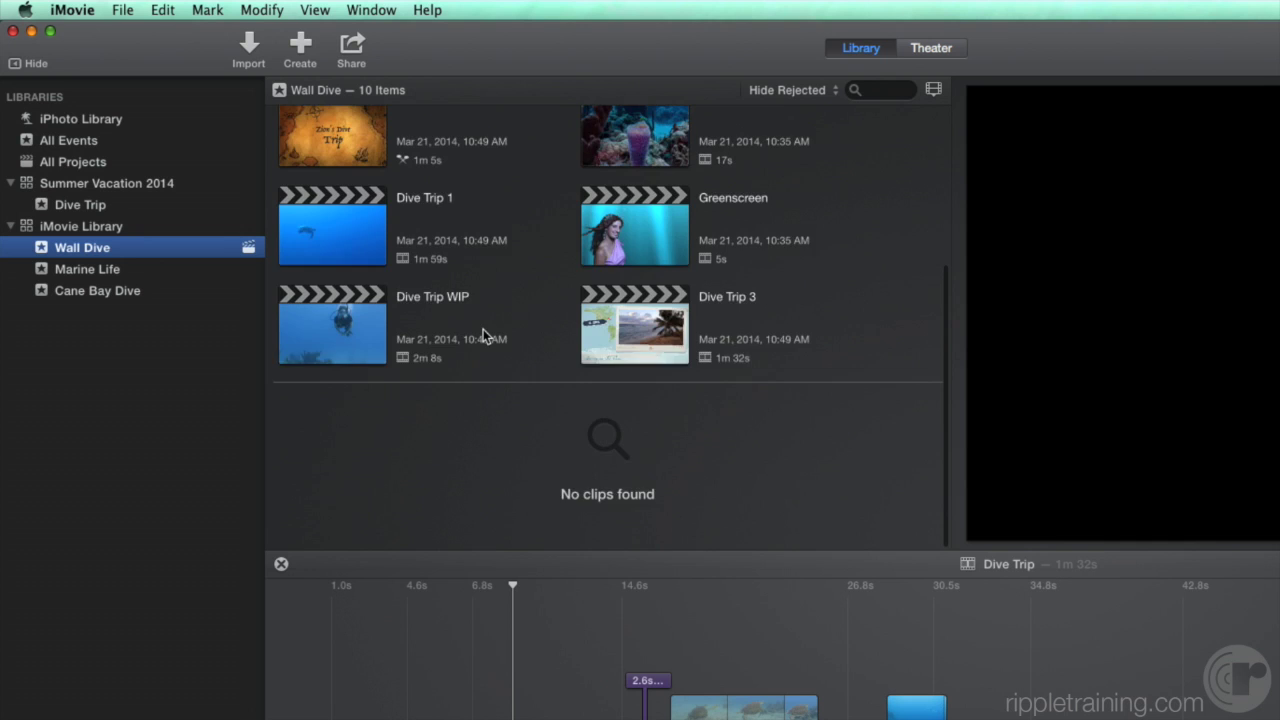
{"action": "scroll", "coordinate": [483, 329], "scroll_direction": "up", "scroll_amount": 5}
{"action": "scroll", "coordinate": [483, 329], "scroll_direction": "down", "scroll_amount": 3}
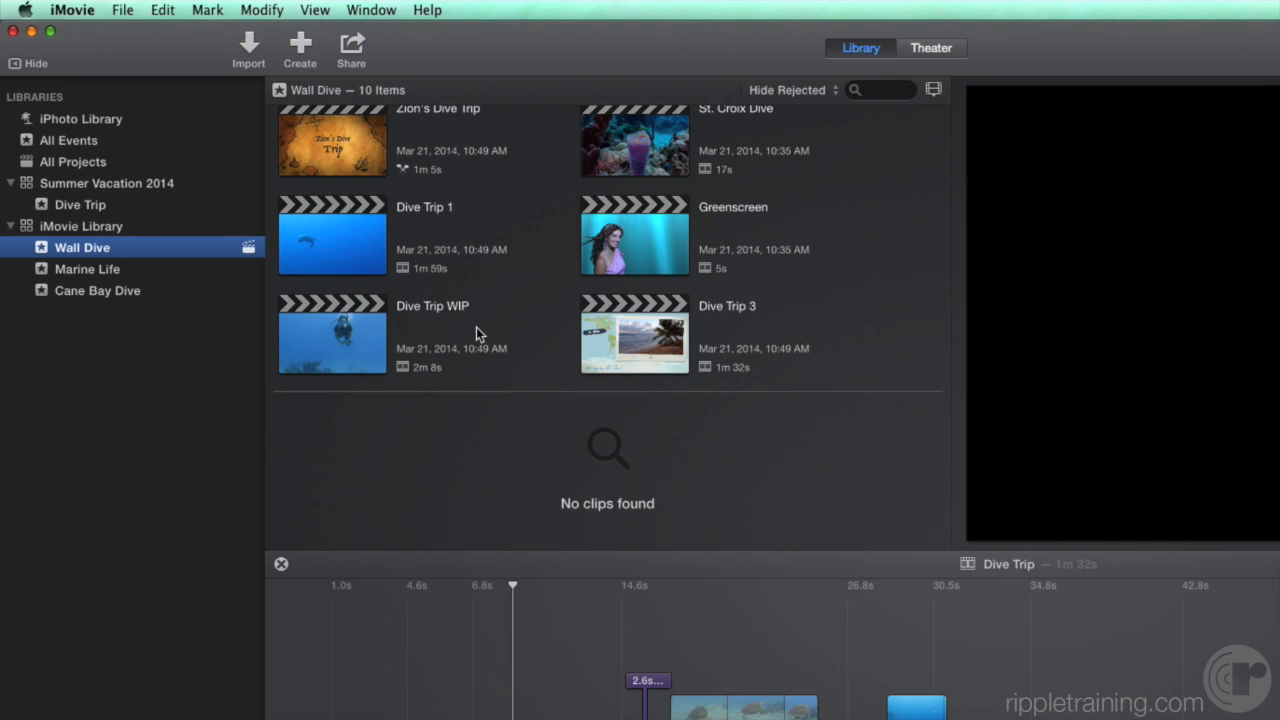
- Show and activate the Dive Trip event with its 35 moved clips
{"action": "left_click", "coordinate": [96, 204]}
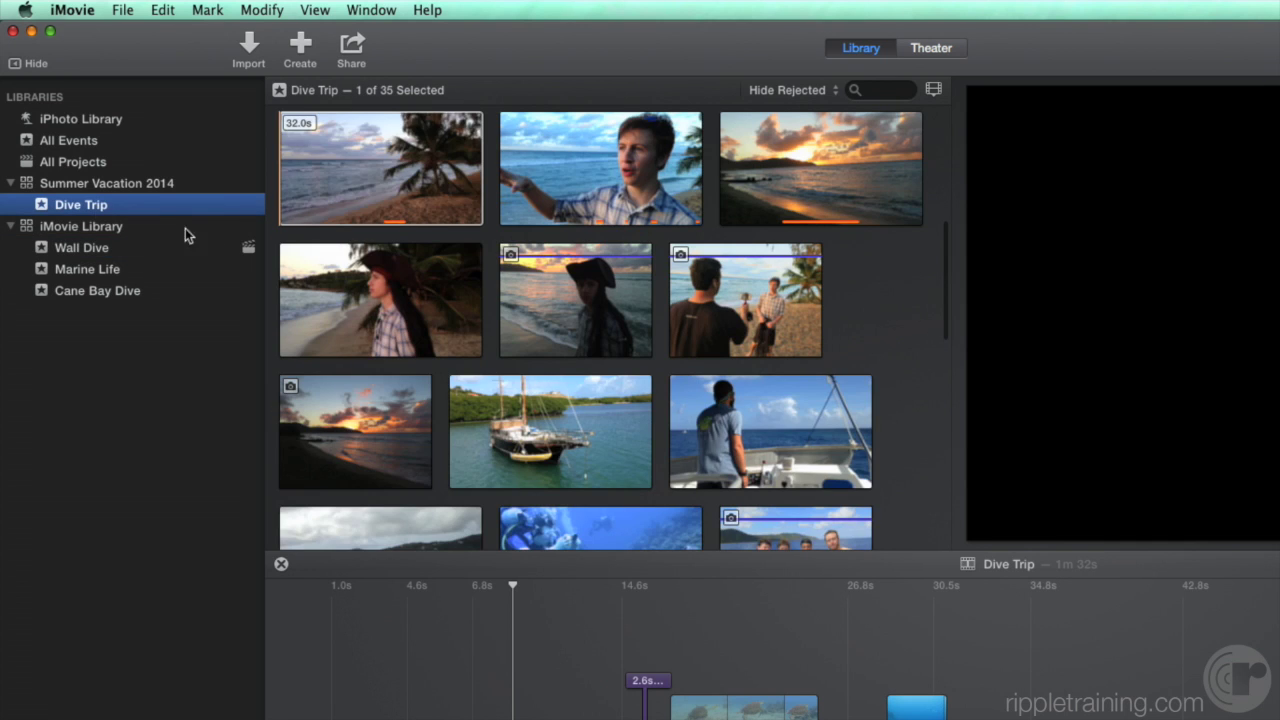
{"action": "scroll", "coordinate": [418, 289], "scroll_direction": "up", "scroll_amount": 4}
{"action": "scroll", "coordinate": [418, 289], "scroll_direction": "up", "scroll_amount": 2}
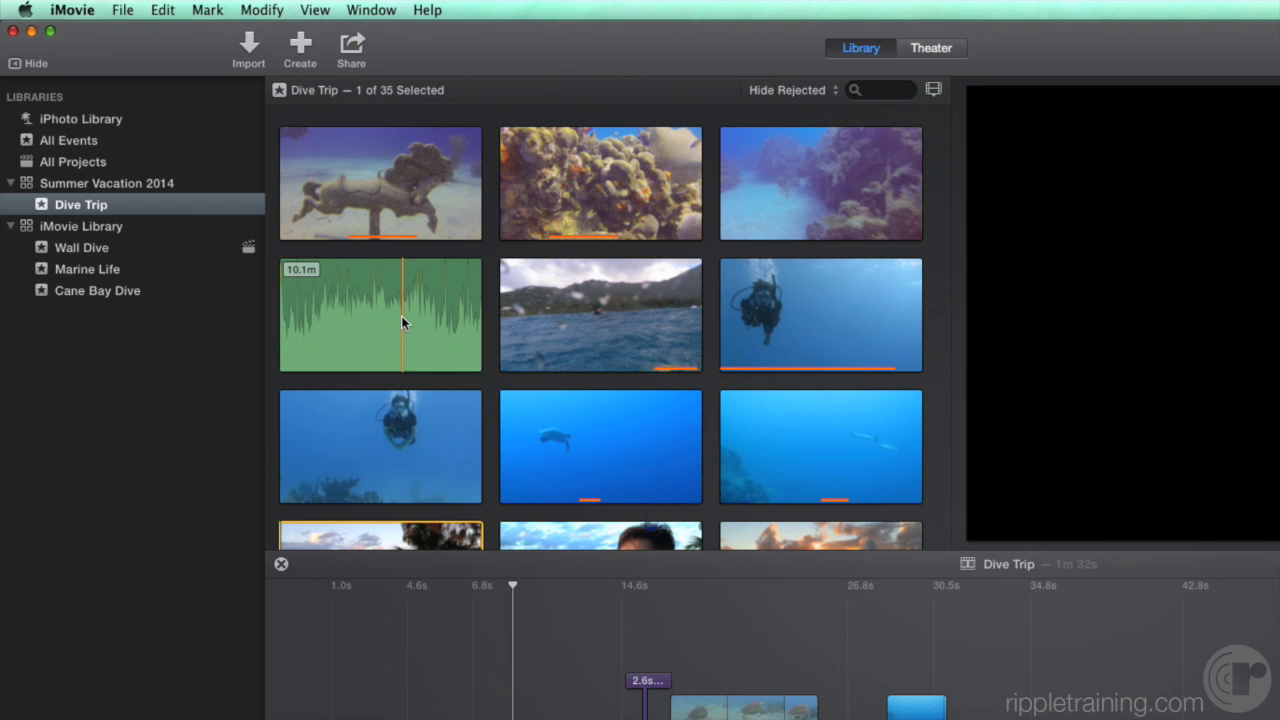
{"action": "left_click", "coordinate": [248, 208]}
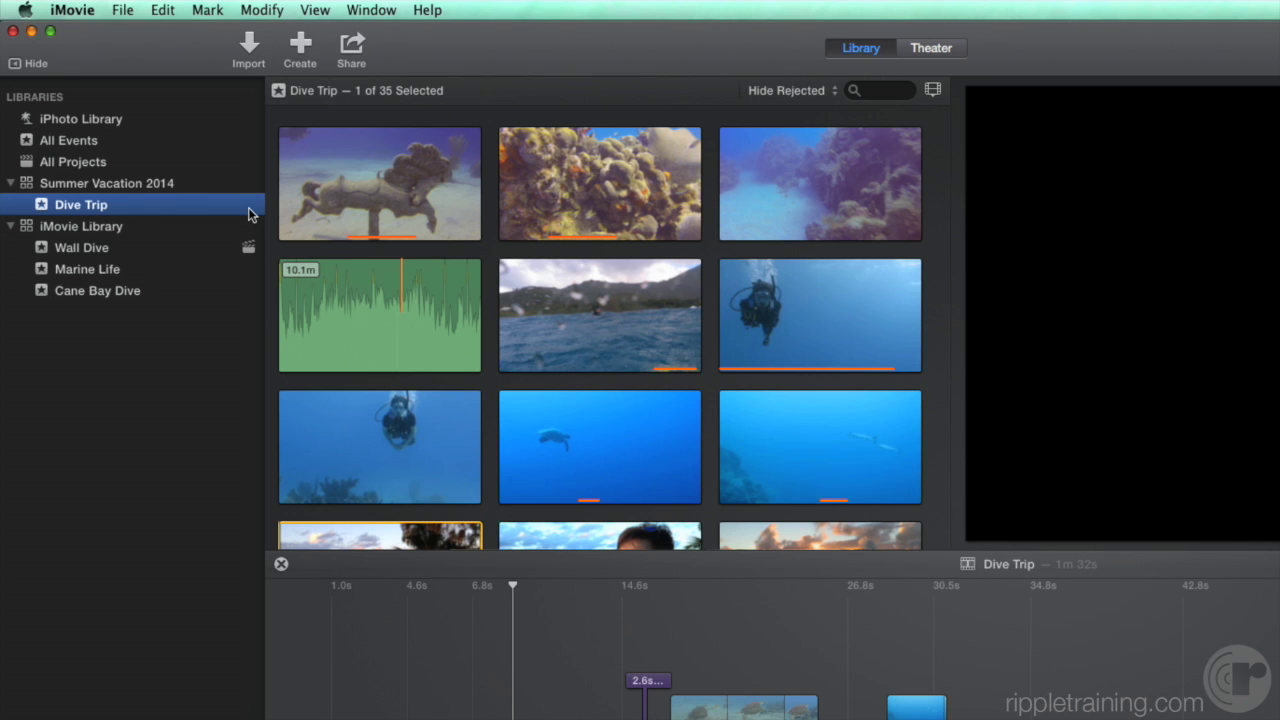
- Close the original iMovie Library
{"action": "left_click", "coordinate": [67, 230]}
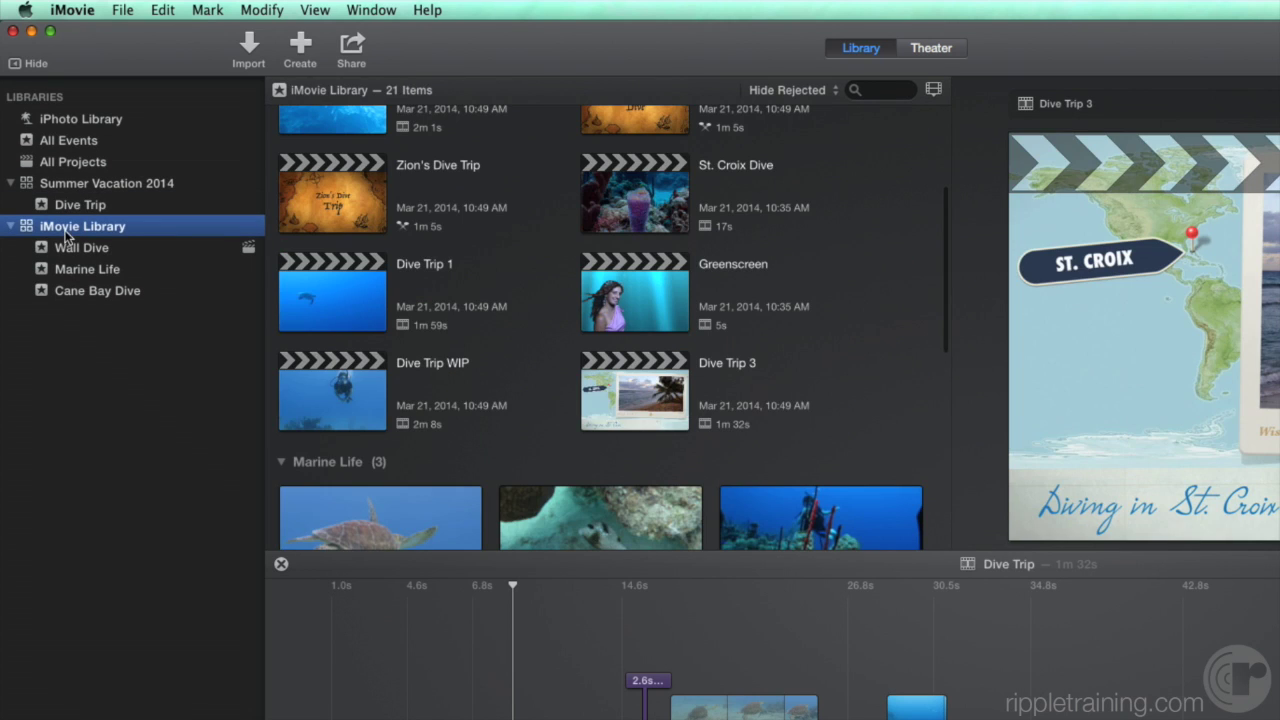
{"action": "left_click", "coordinate": [122, 10]}
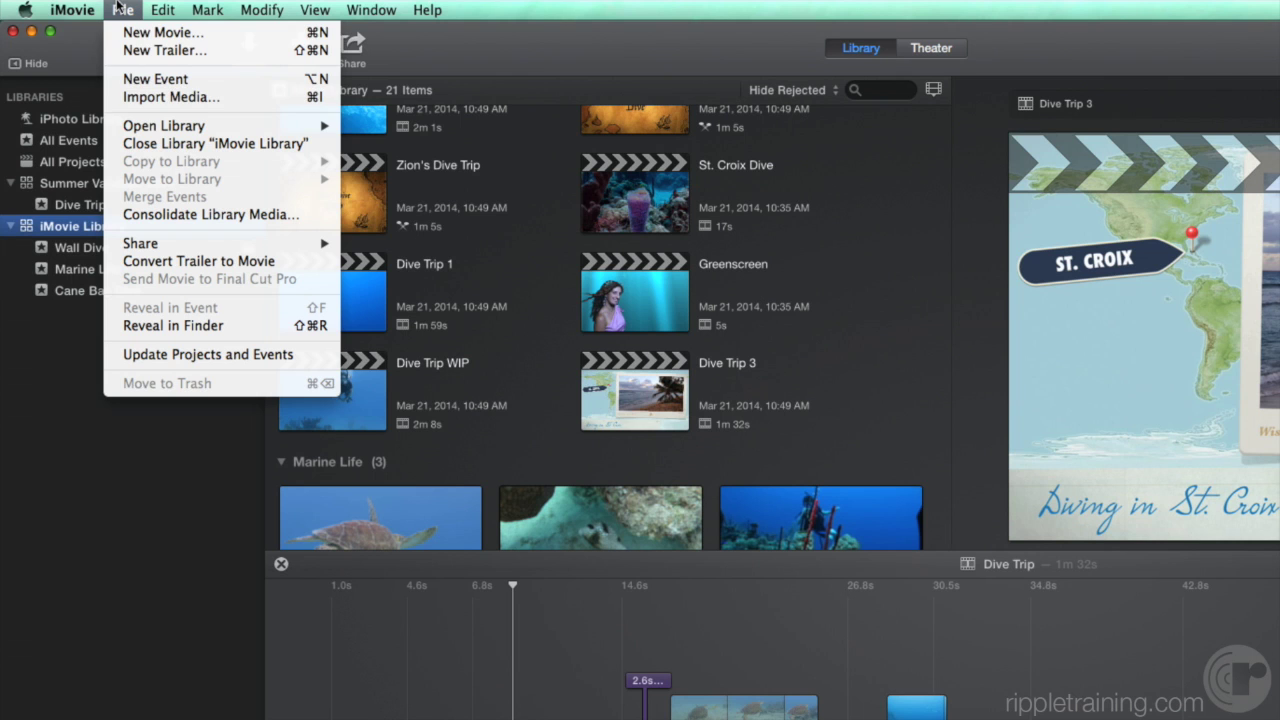
{"action": "left_click", "coordinate": [133, 144]}
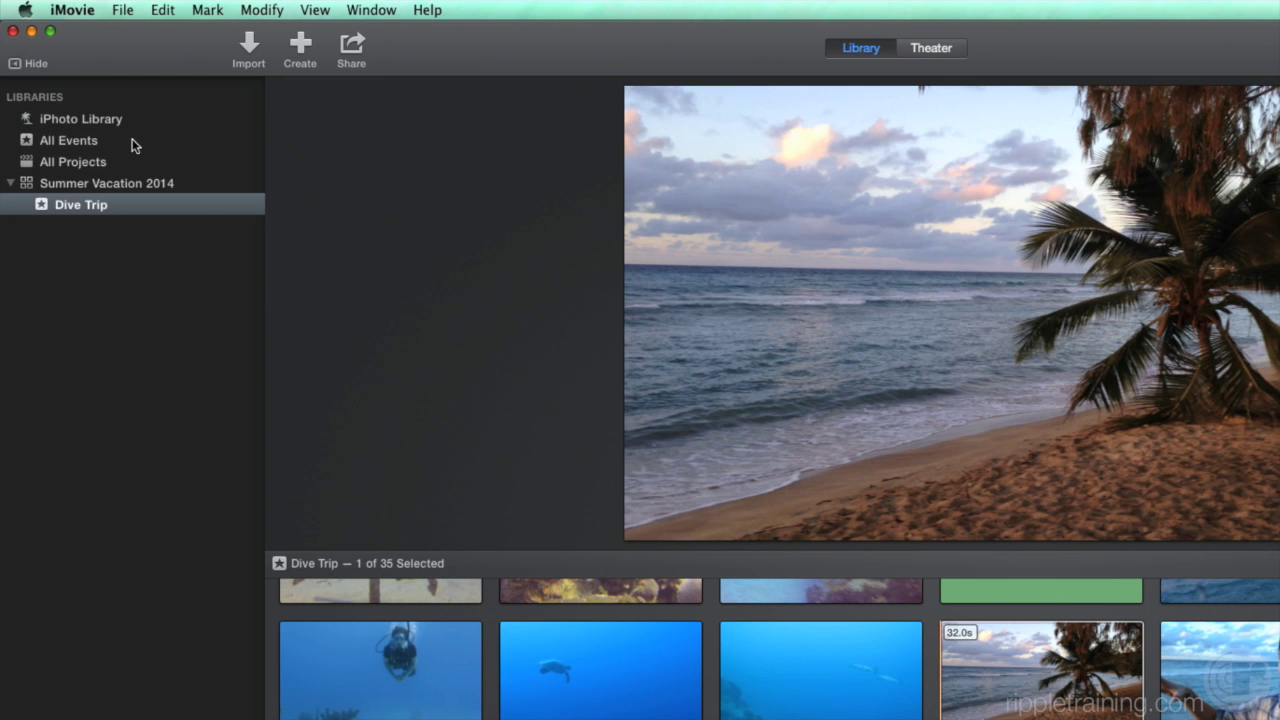
- Reopen iMovie Library so it appears alongside Summer Vacation 2014
{"action": "left_click", "coordinate": [118, 10]}
{"action": "mouse_move", "coordinate": [126, 125]}
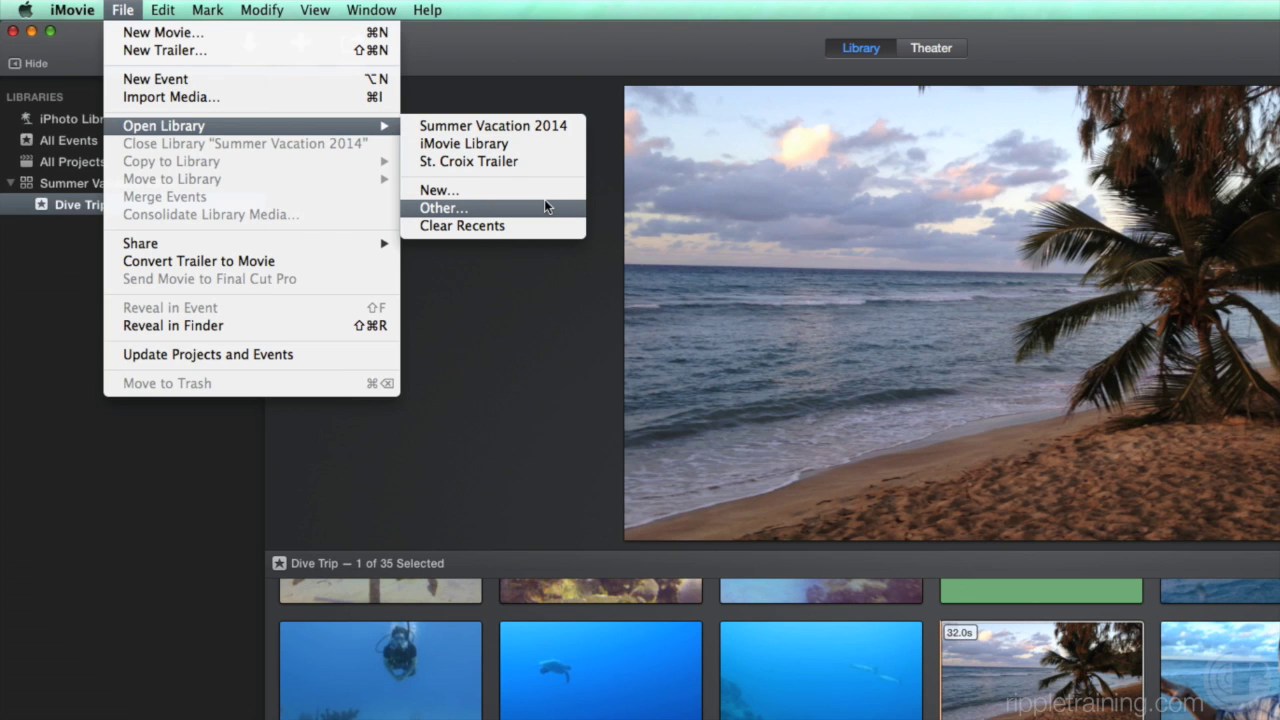
{"action": "left_click", "coordinate": [539, 146]}
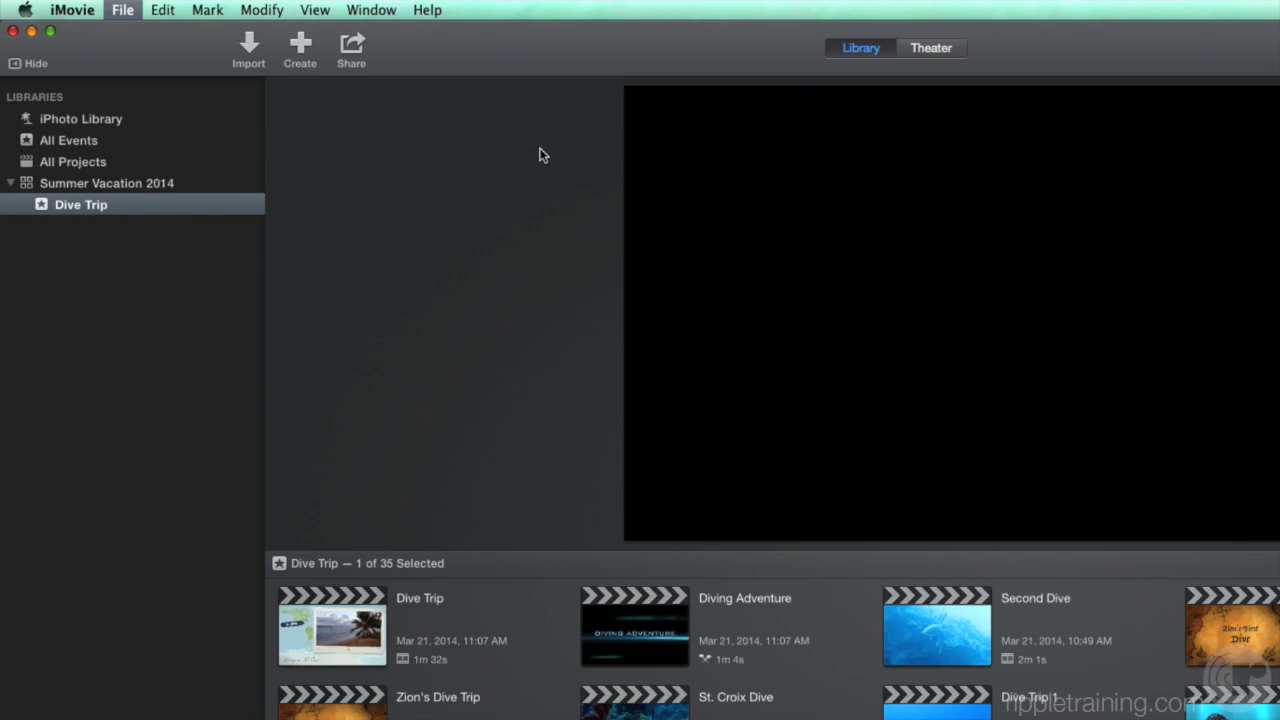